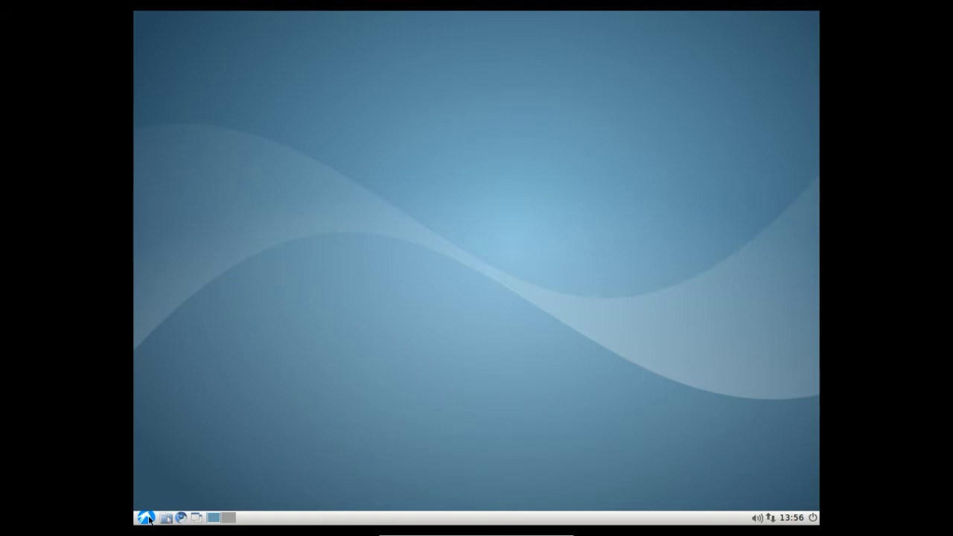
click(150, 519)
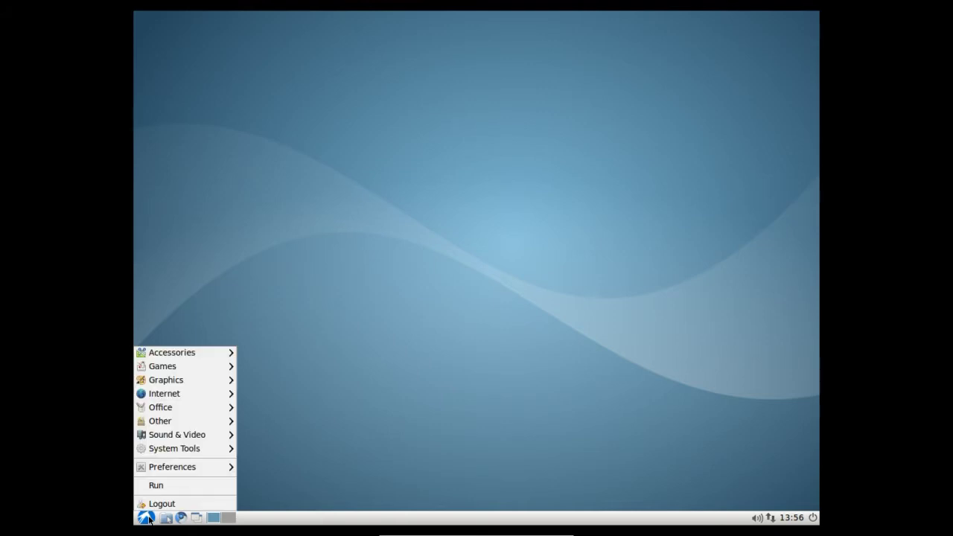
mouse_move(172, 467)
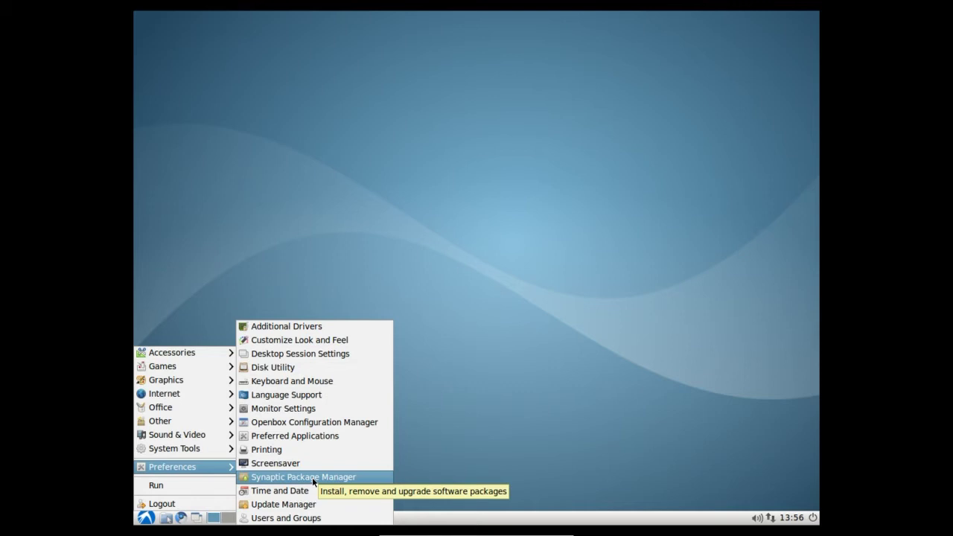
click(276, 463)
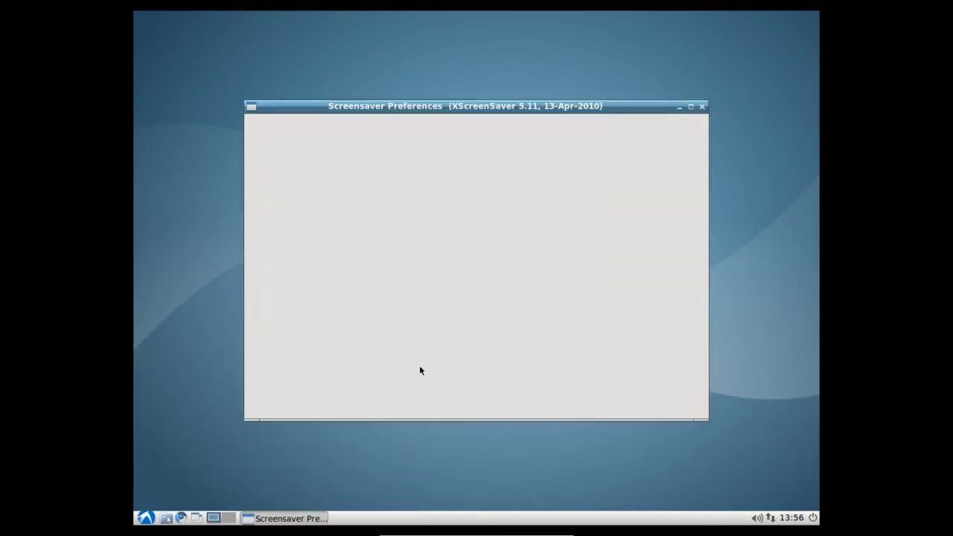
mouse_move(410, 238)
mouse_down()
mouse_move(413, 225)
mouse_move(415, 322)
mouse_up()
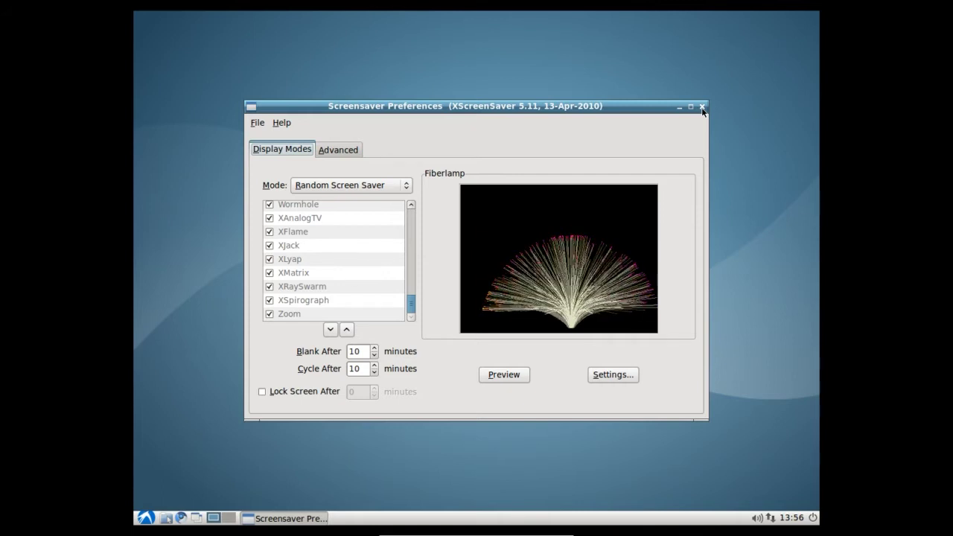
click(701, 107)
Scroll through LXTask's running processes, quit it, and open the home folder with Super+E.
click(146, 518)
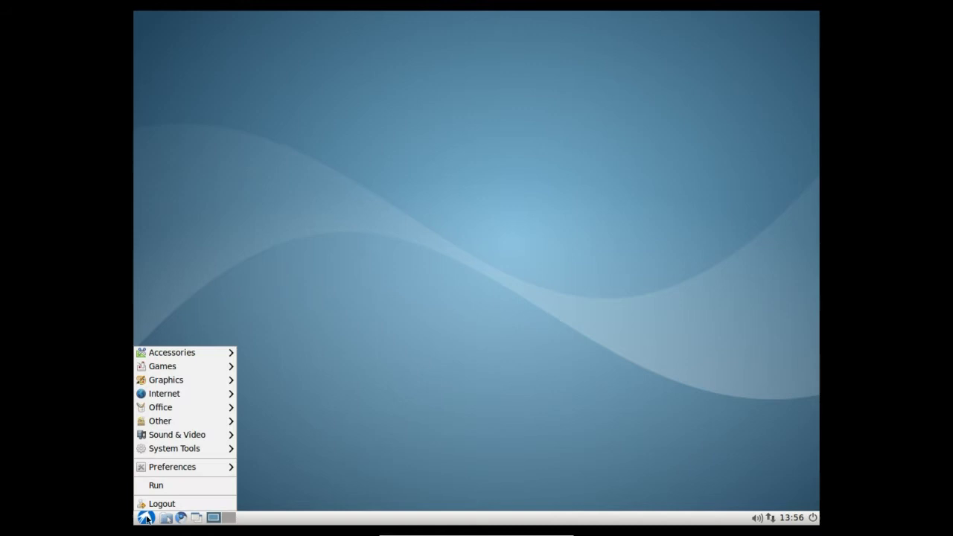
mouse_move(174, 448)
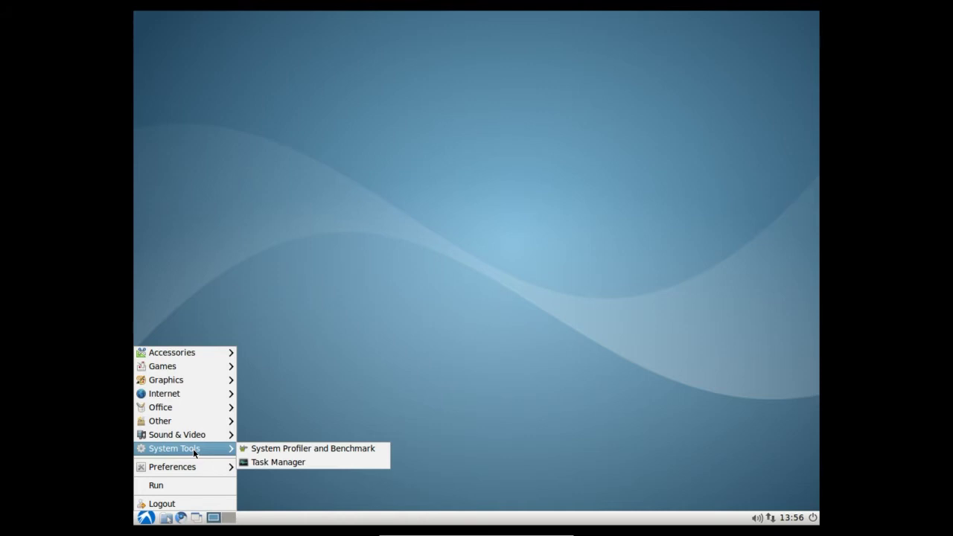
click(278, 462)
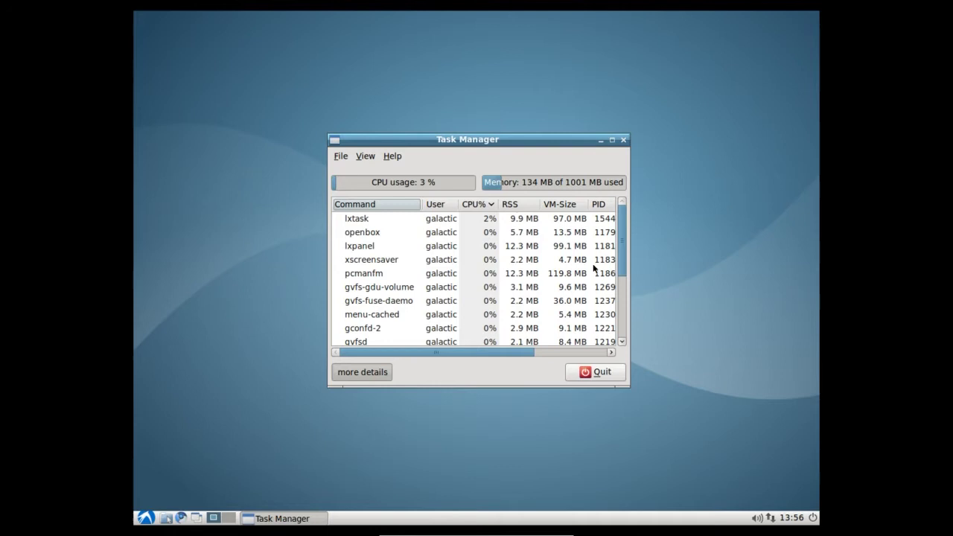
scroll(623, 248, down, 1)
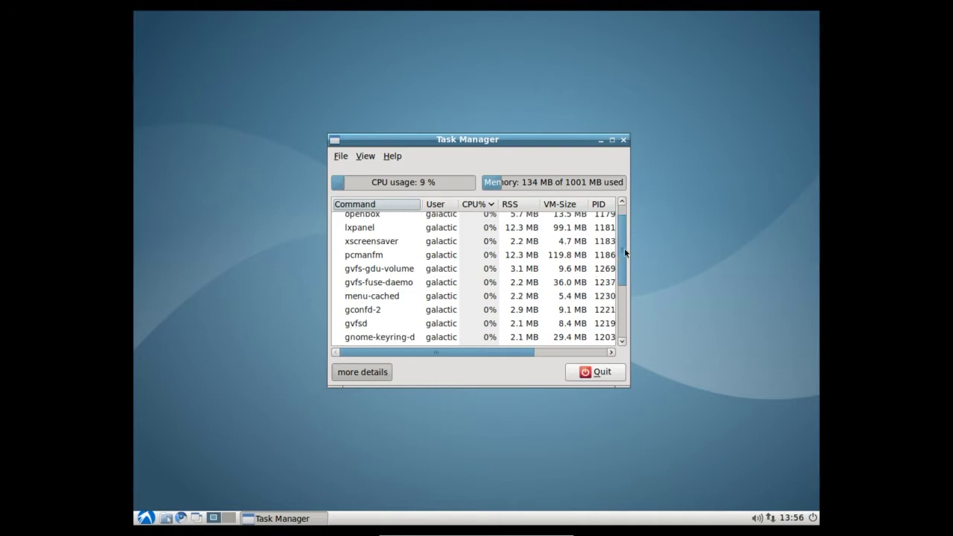
scroll(623, 248, up, 1)
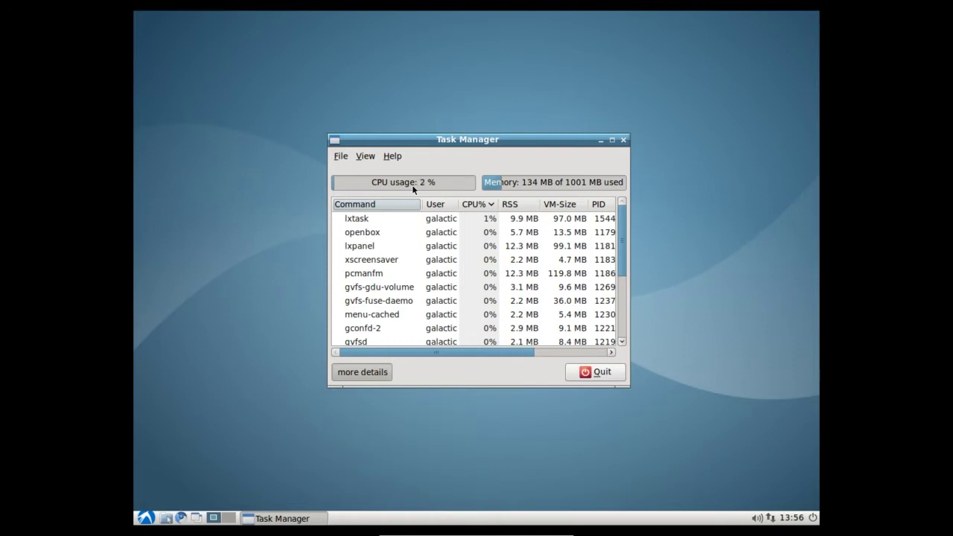
key(ctrl+q)
key(super+e)
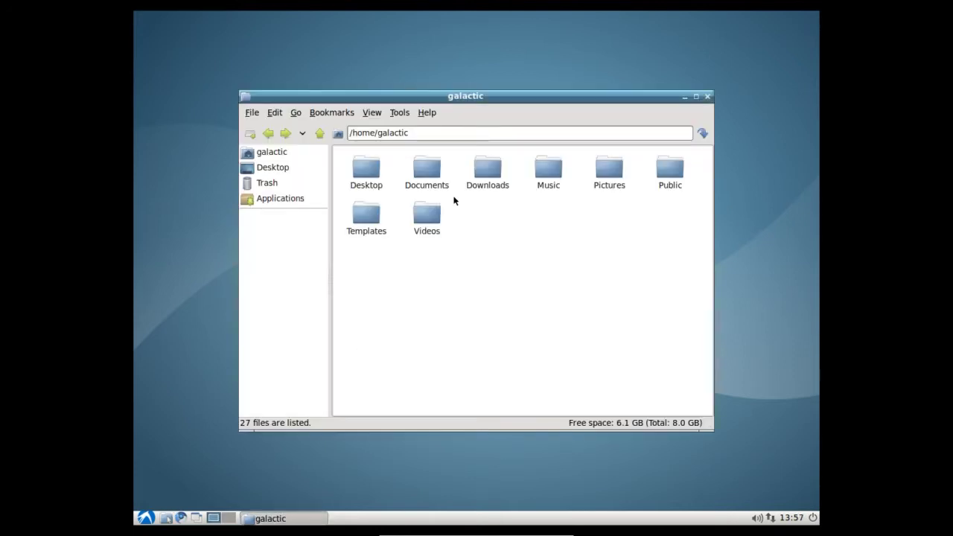
Set PCManFM's default view mode to Thumbnail View in Preferences.
click(398, 114)
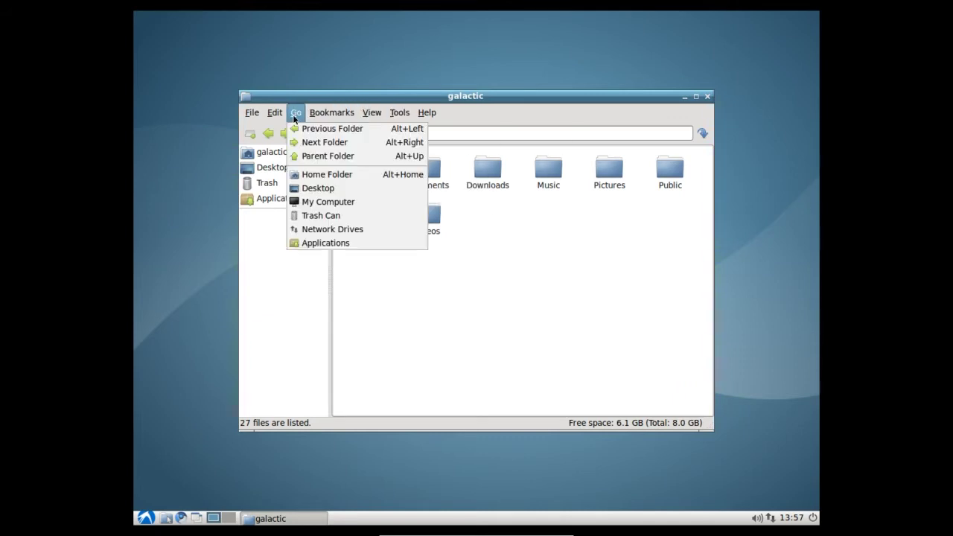
click(283, 265)
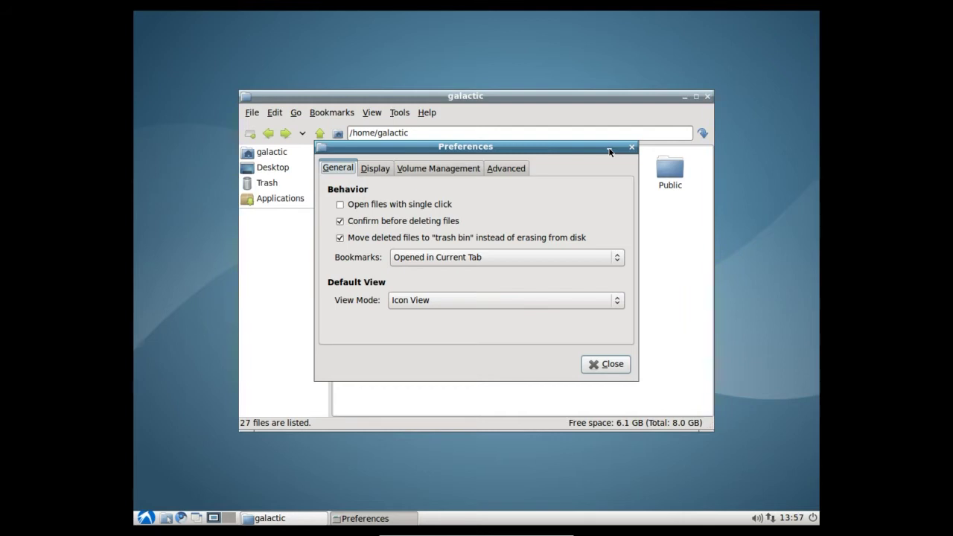
click(377, 169)
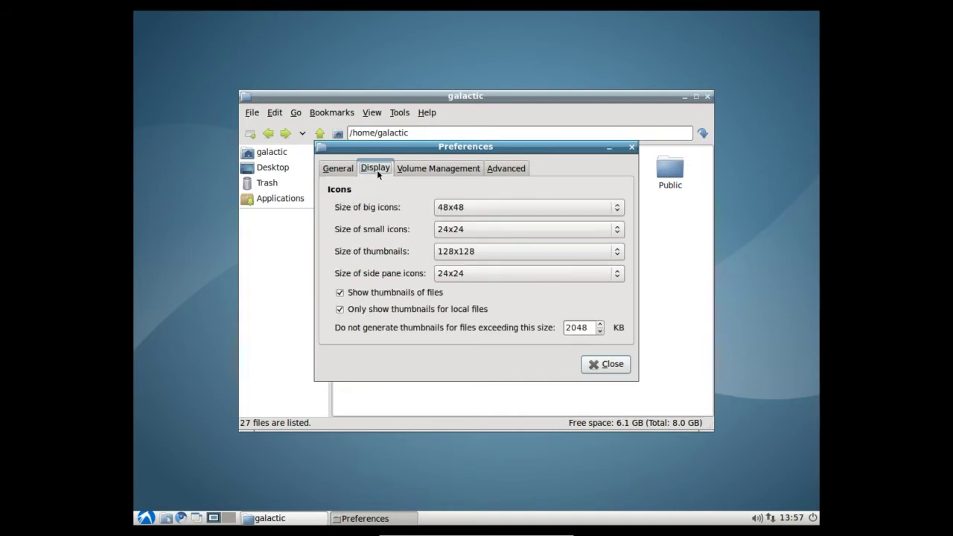
click(422, 170)
click(339, 168)
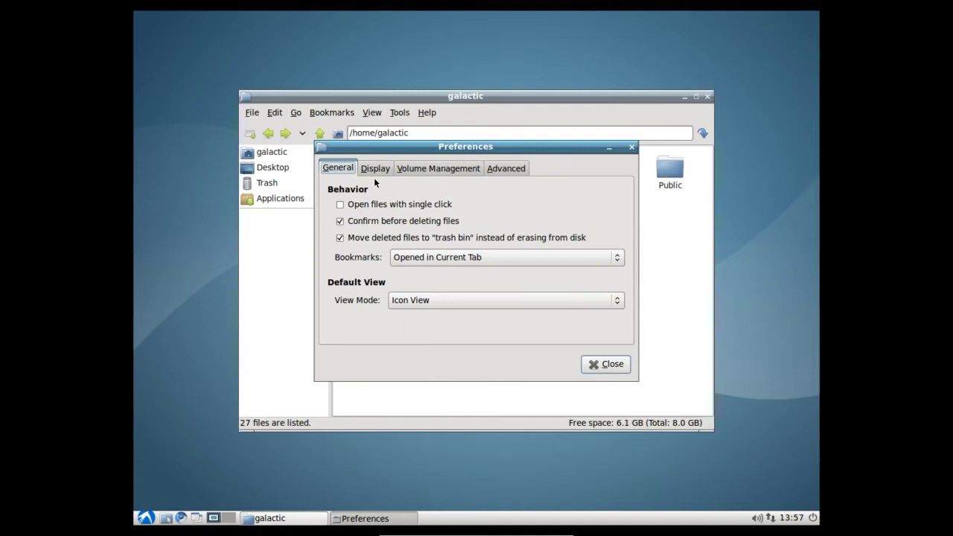
click(443, 297)
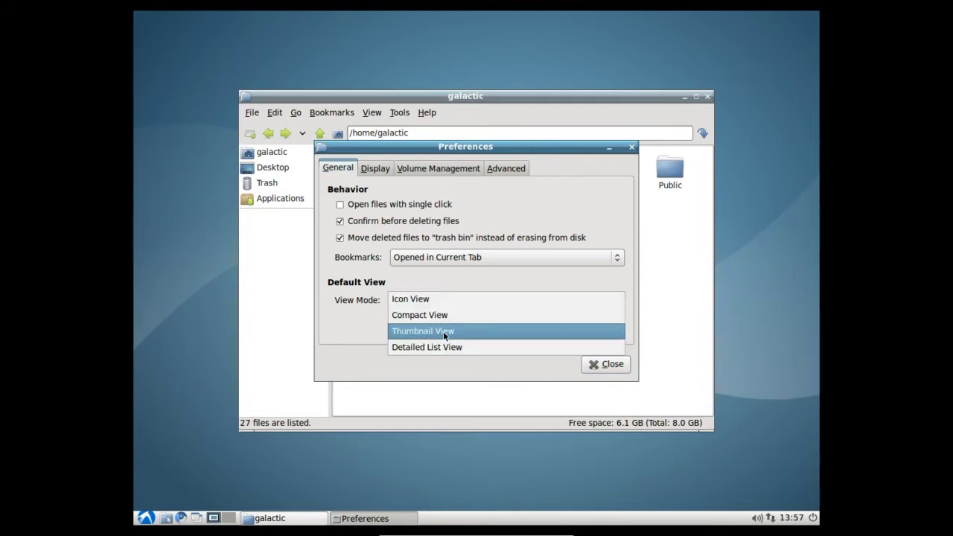
click(443, 332)
click(601, 366)
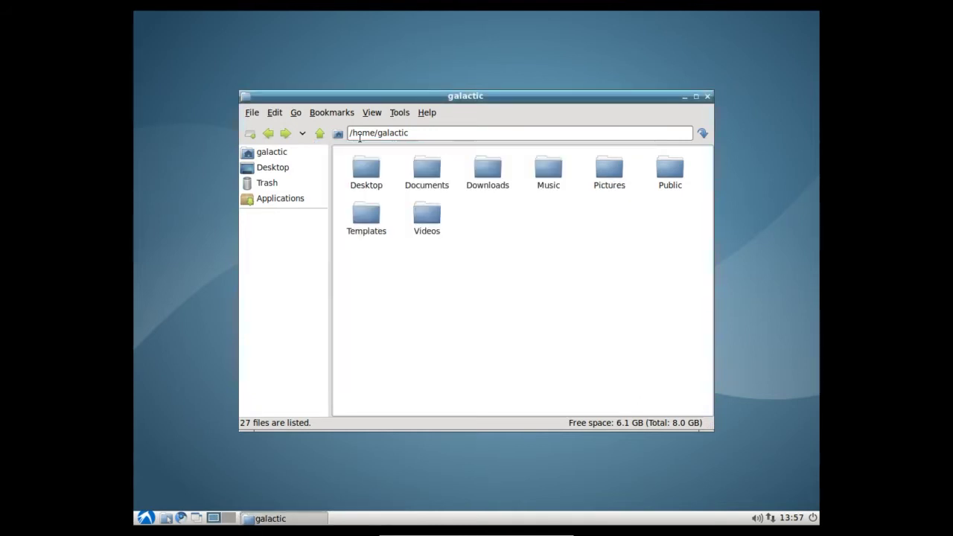
Visit Desktop, return to the home folder, and scroll through the Applications category folder.
double_click(365, 167)
click(320, 136)
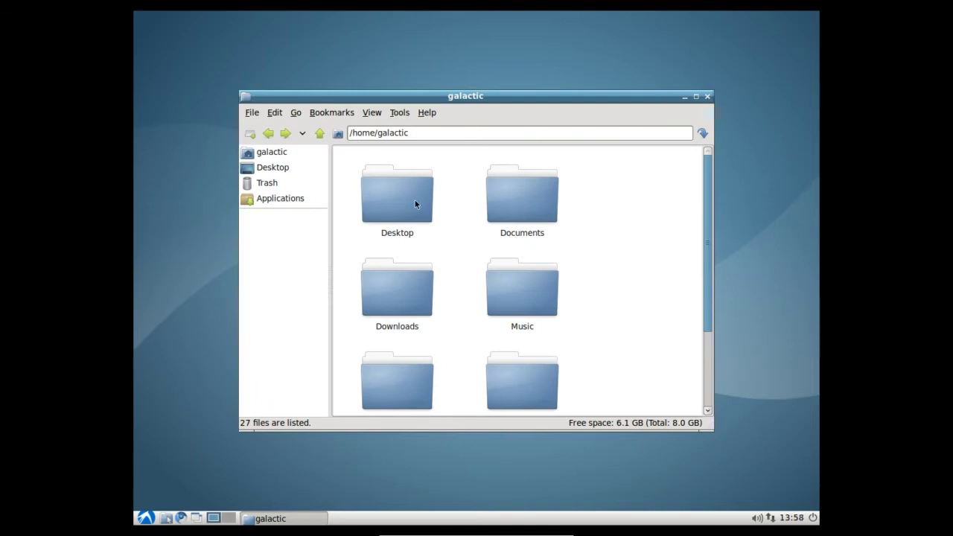
click(277, 198)
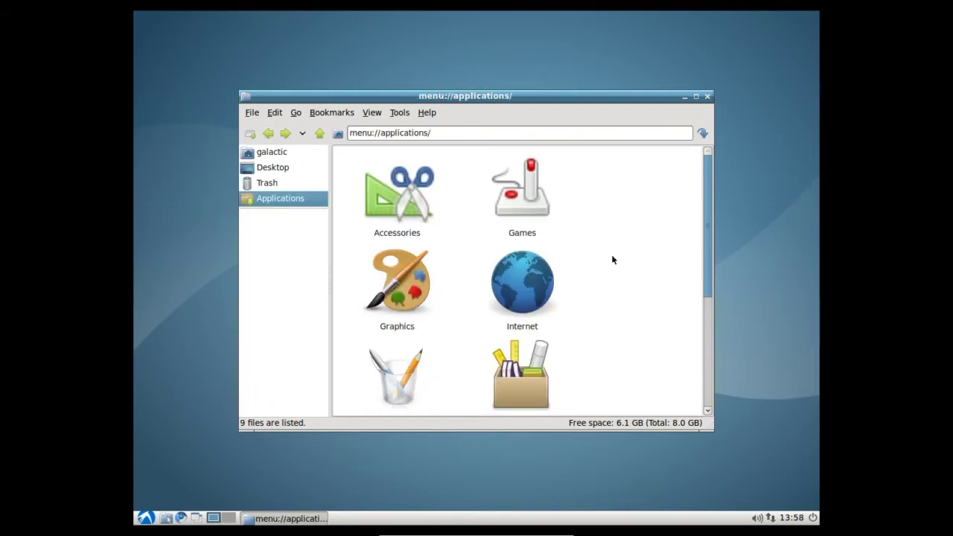
scroll(613, 260, down, 1)
scroll(614, 267, down, 2)
scroll(609, 274, down, 1)
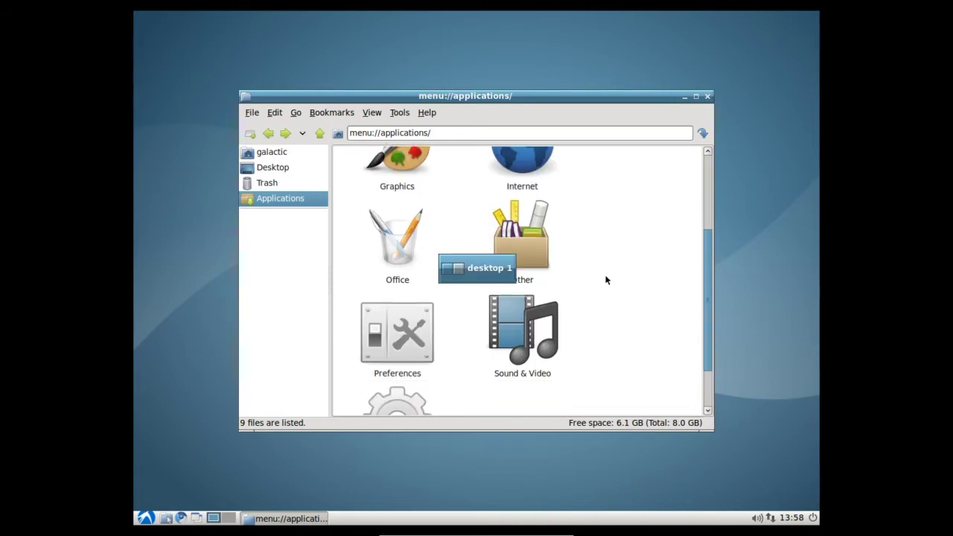
scroll(551, 298, up, 1)
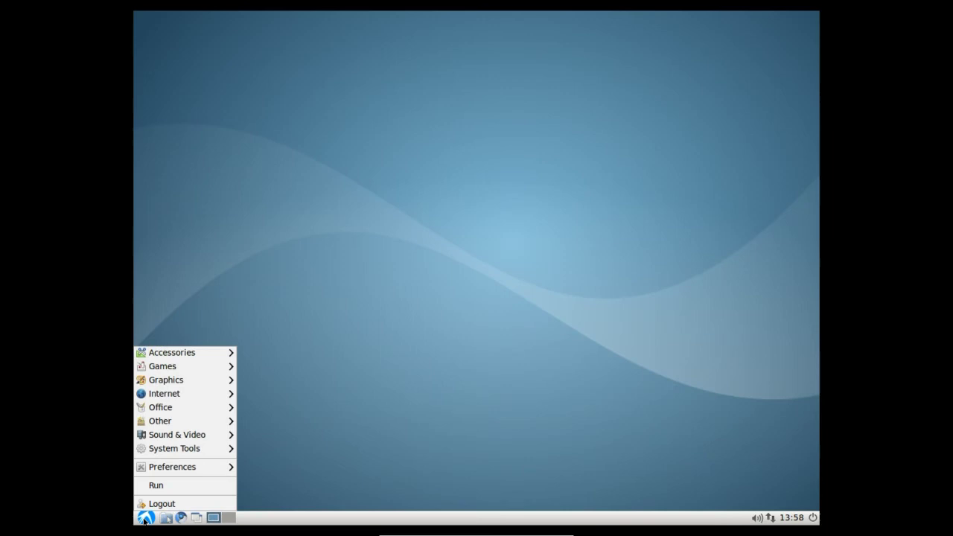
mouse_move(177, 435)
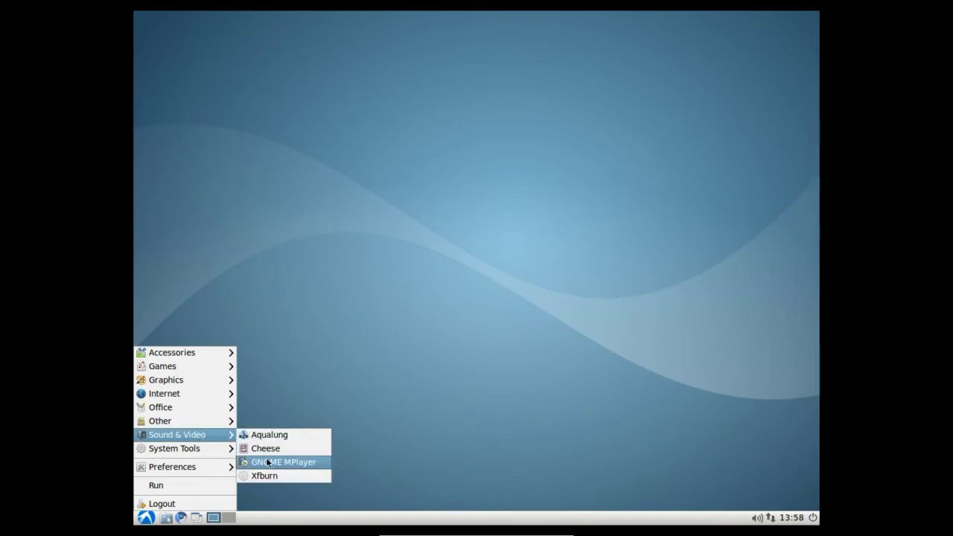
Launch Aqualung, check the Music Store's CD Audio and Podcasts entries, then quit it.
click(268, 478)
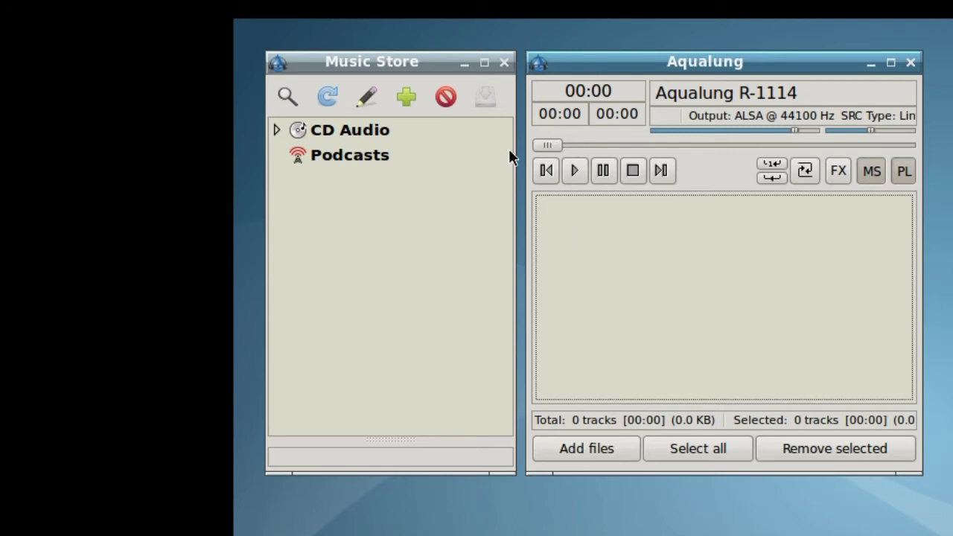
click(275, 129)
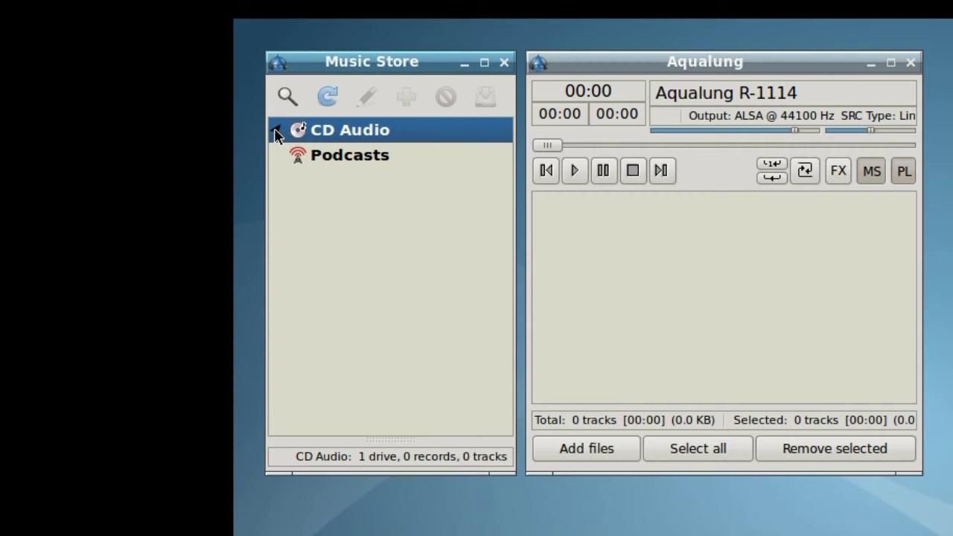
click(312, 158)
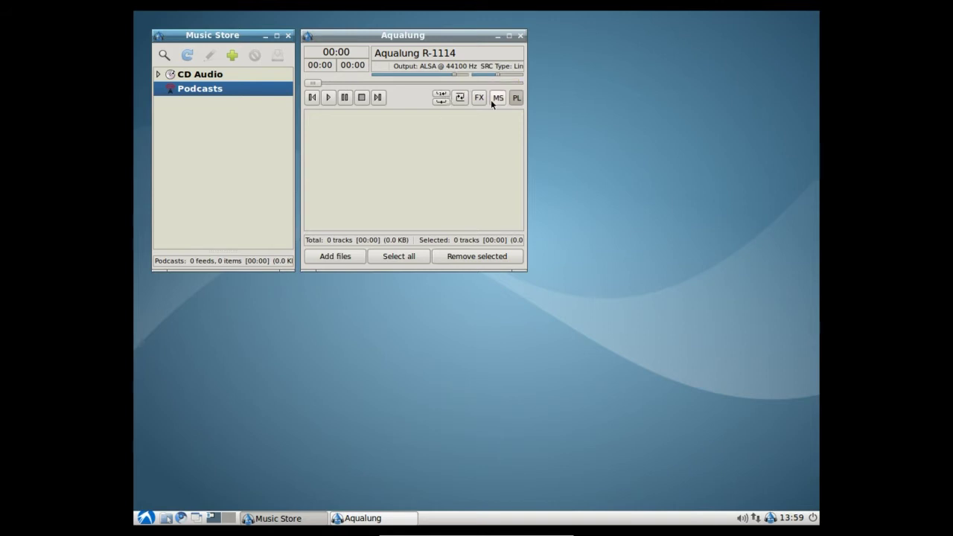
click(146, 517)
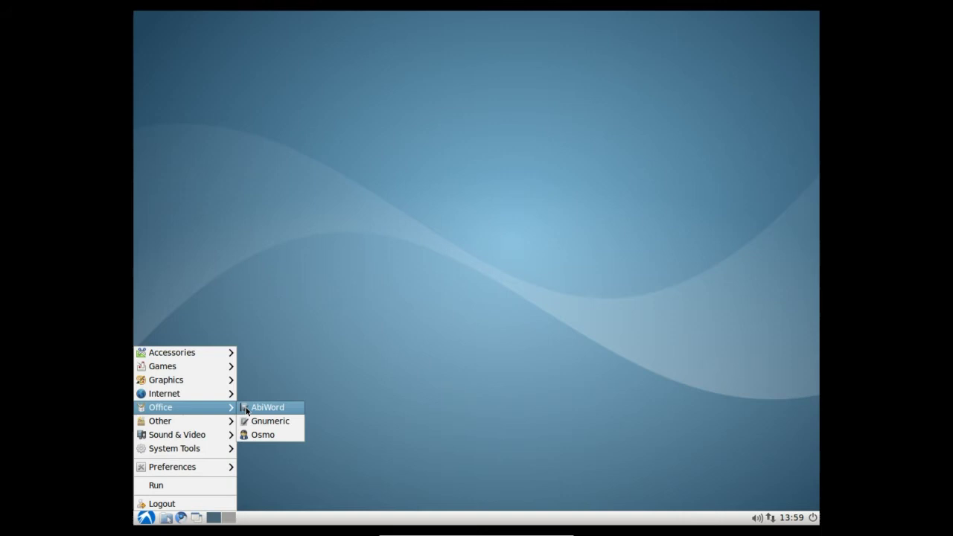
mouse_move(160, 407)
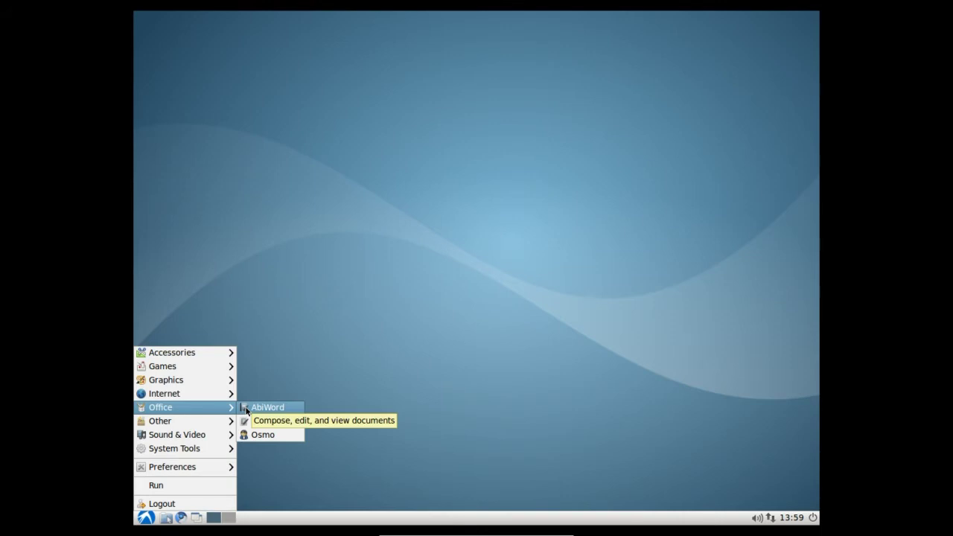
Launch AbiWord and Gnumeric, then nudge the Osmo calendar window and peek at its tasks.
click(247, 411)
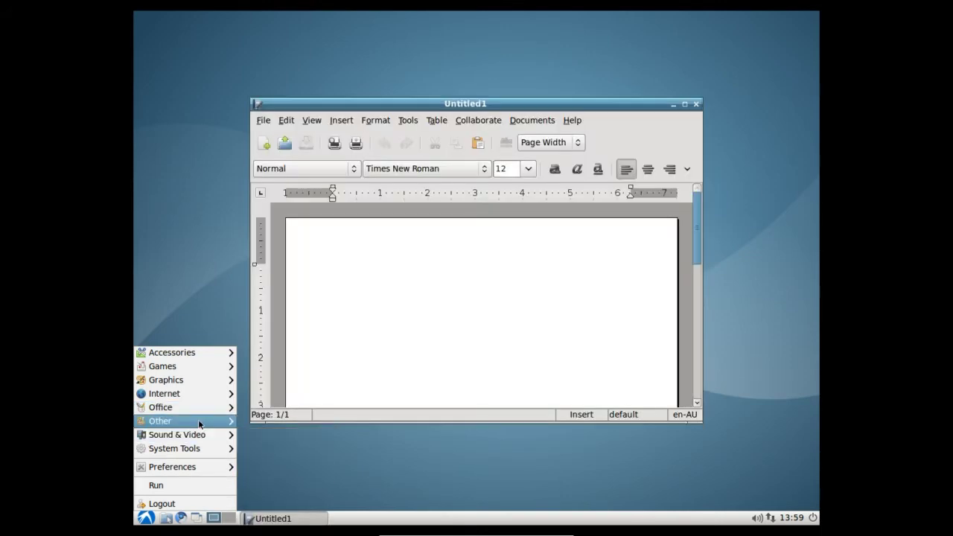
click(268, 421)
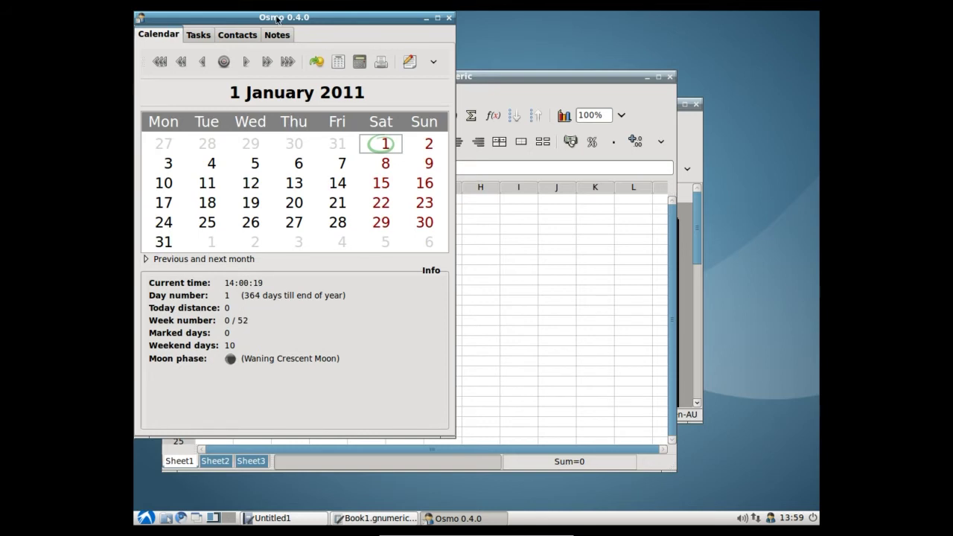
drag(276, 18, 291, 28)
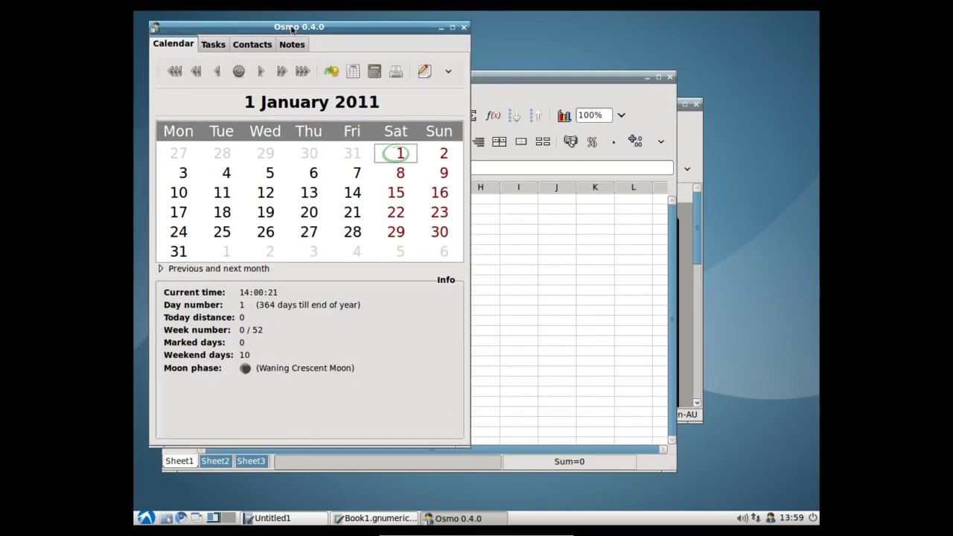
click(220, 47)
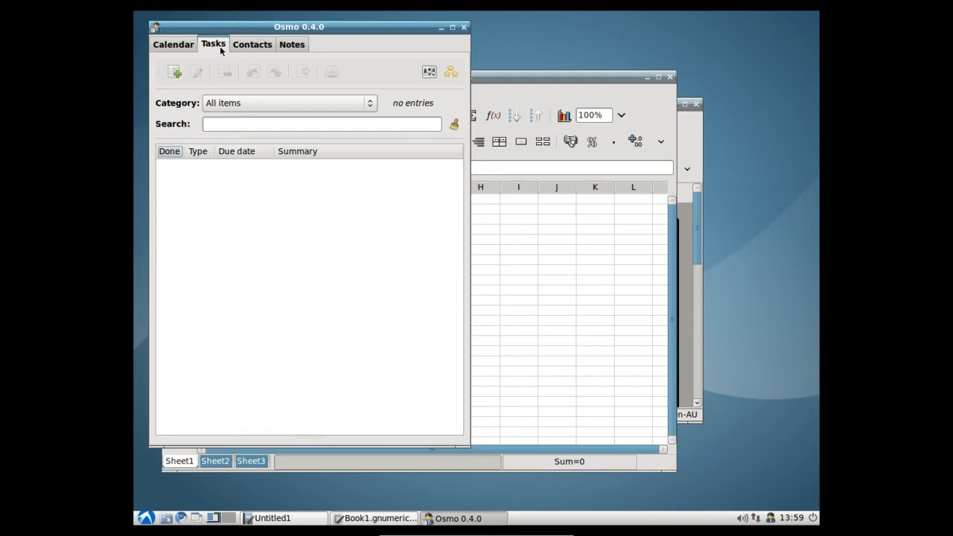
click(188, 44)
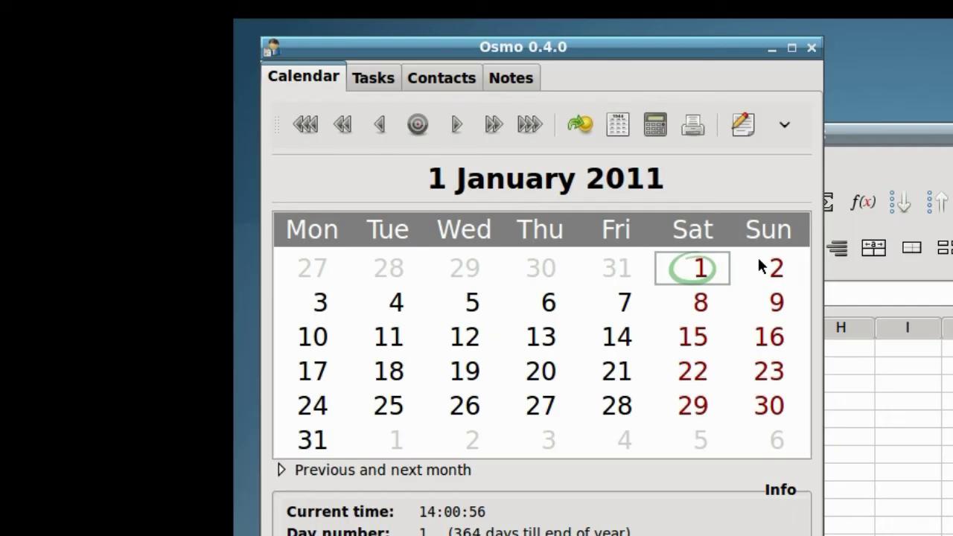
Cycle through Osmo's Tasks, Contacts, Notes and Calendar views, then close the organiser.
click(376, 79)
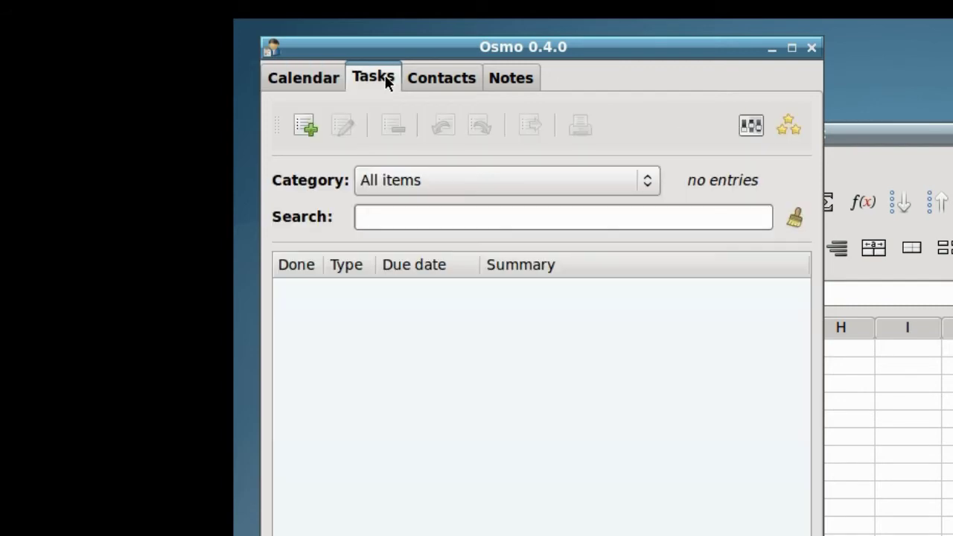
click(439, 79)
click(512, 79)
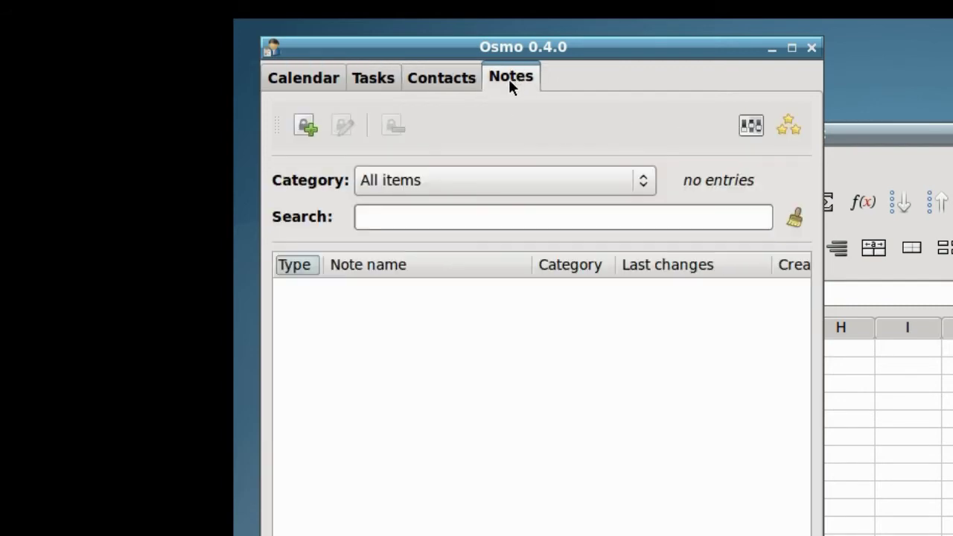
click(334, 84)
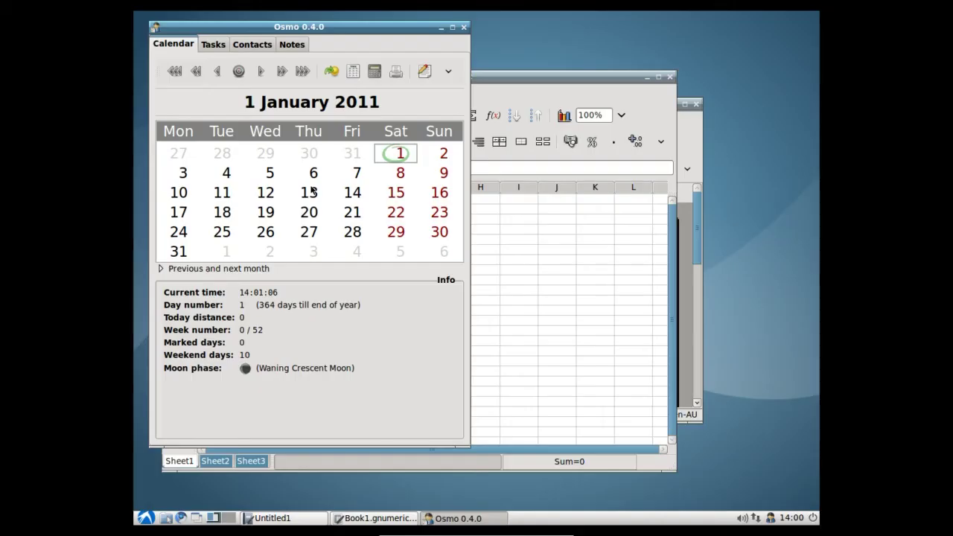
click(464, 27)
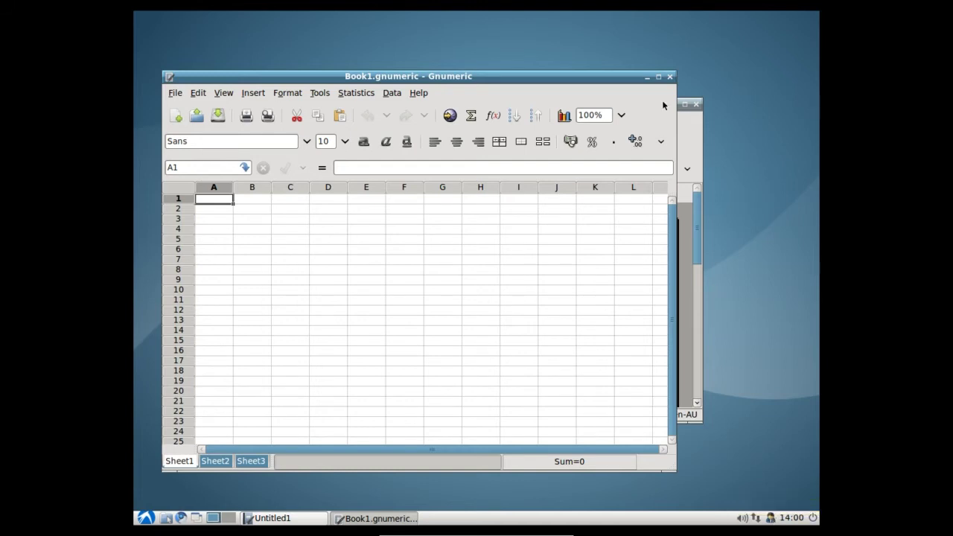
Bring the blank AbiWord document forward, browse its Edit menu, and view the About abiword box.
click(684, 104)
click(362, 34)
mouse_move(319, 33)
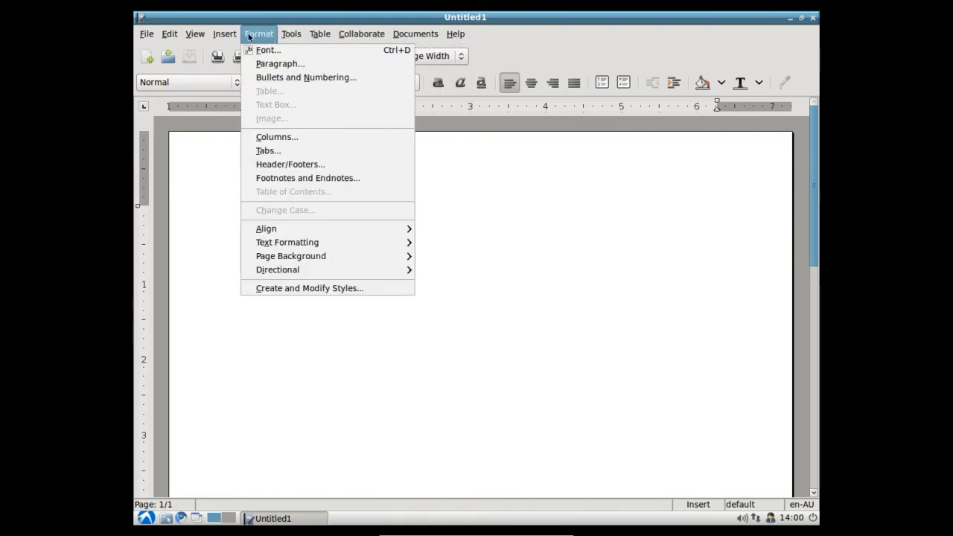
click(147, 35)
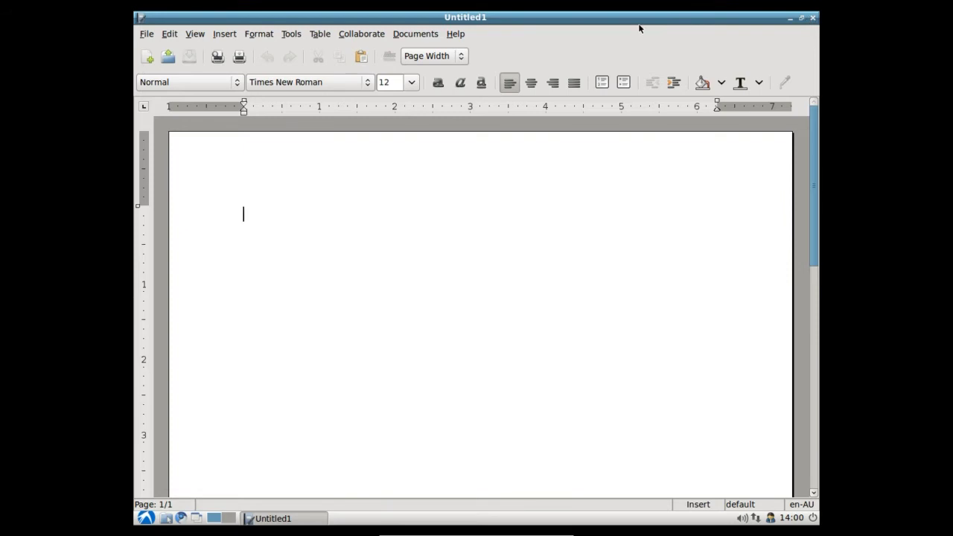
click(456, 35)
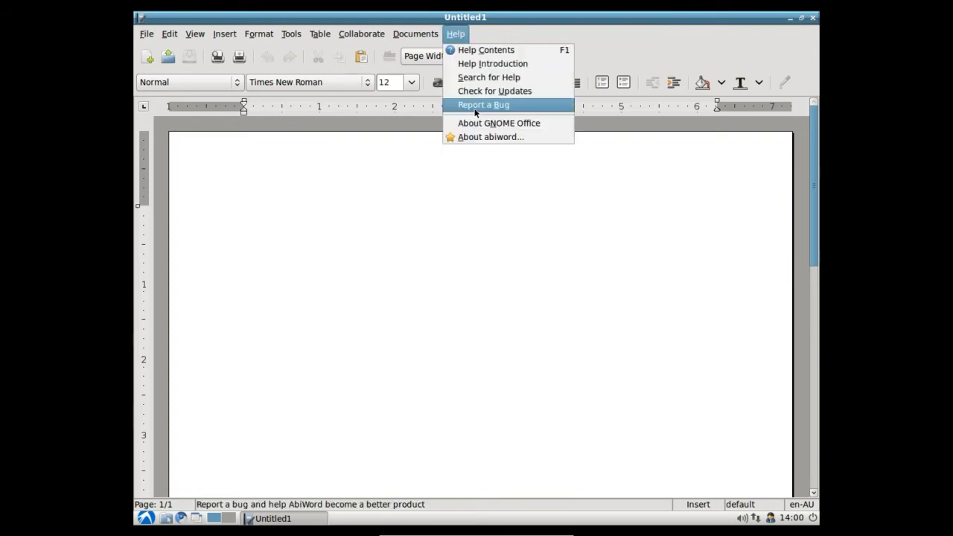
click(477, 138)
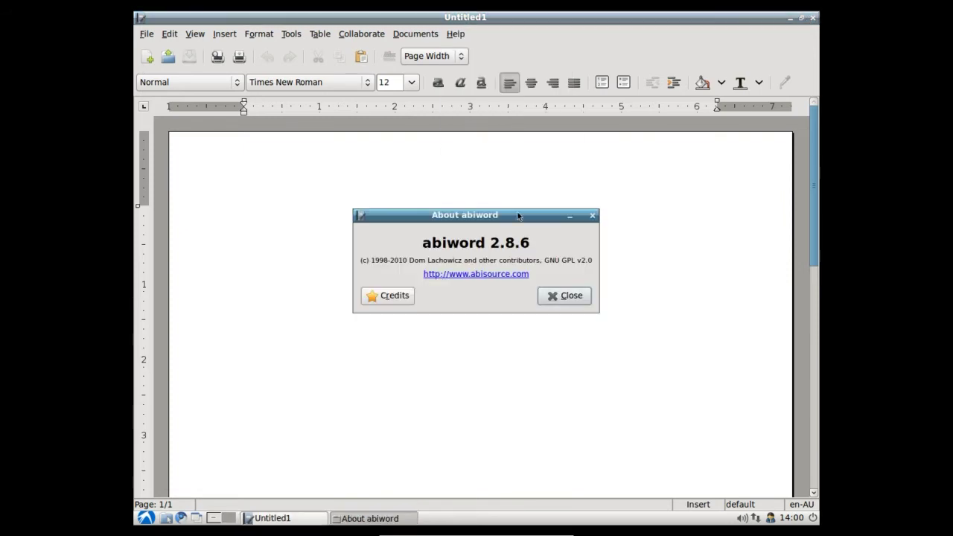
click(592, 216)
Browse AbiWord's Tools and Collaborate menus, then bring up Gnumeric.
click(319, 35)
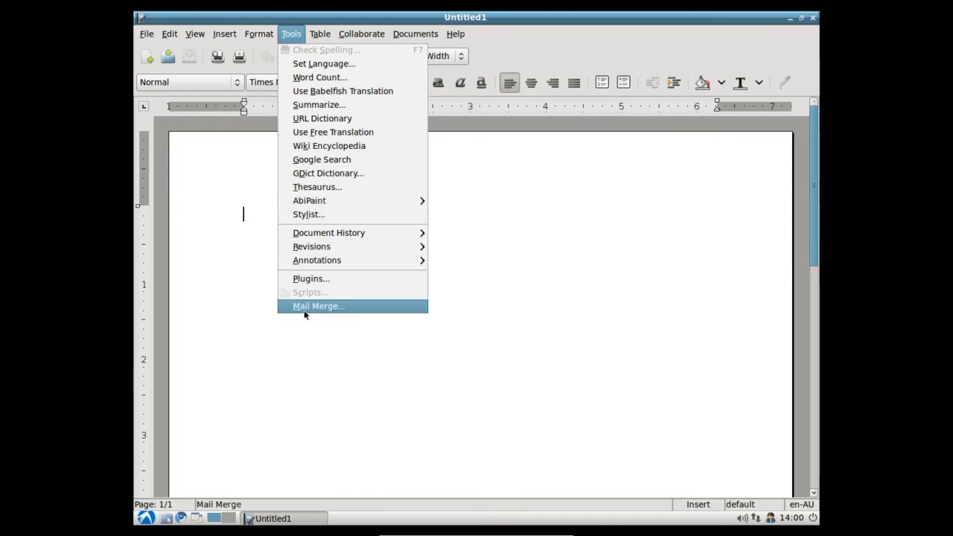
key(Escape)
click(376, 34)
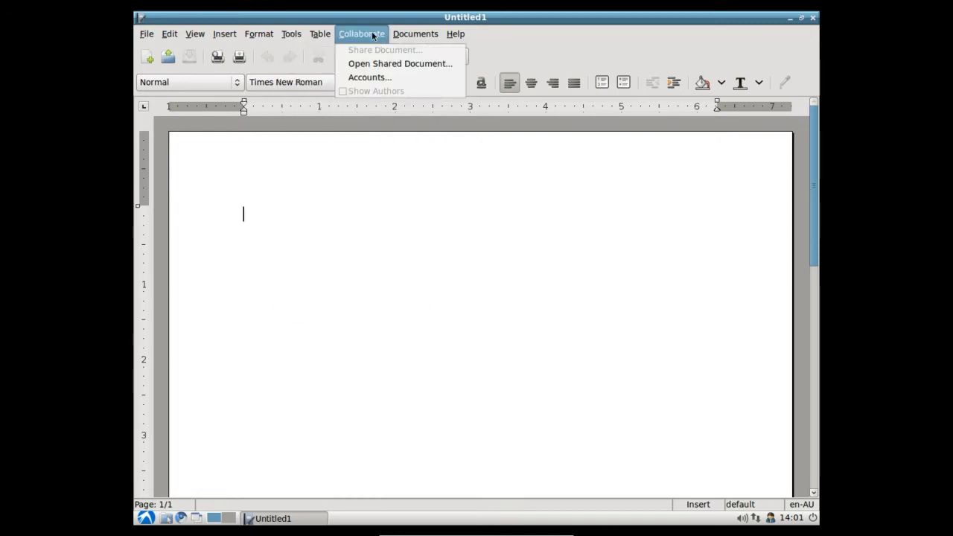
click(372, 33)
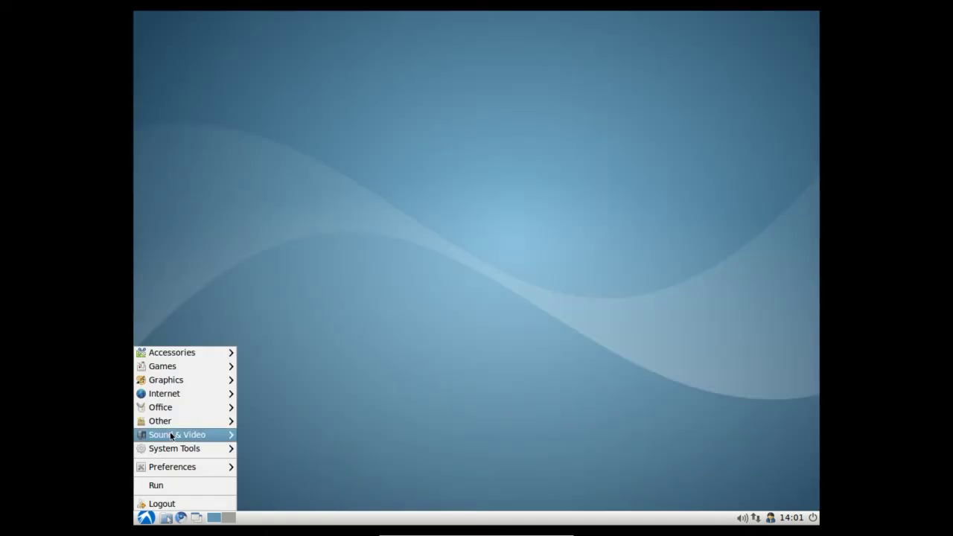
click(262, 420)
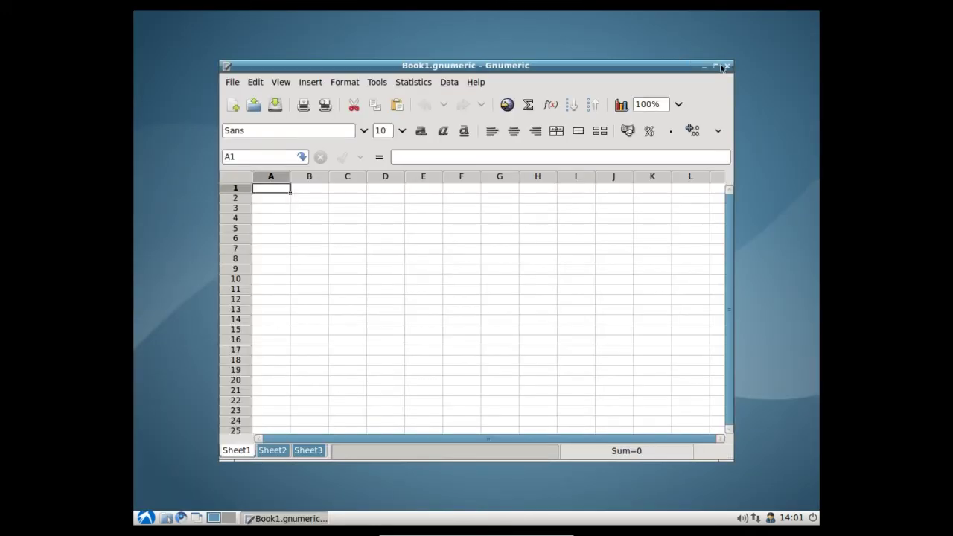
Maximize the blank Gnumeric Book1 workbook to fill the screen.
click(716, 66)
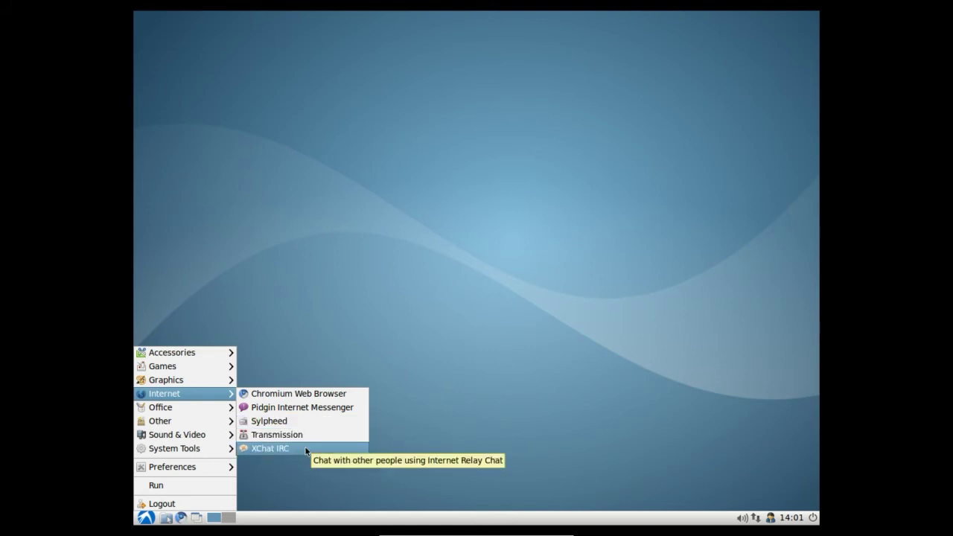
Launch XChat, close its Network List, and show the Graphics applications list.
click(306, 449)
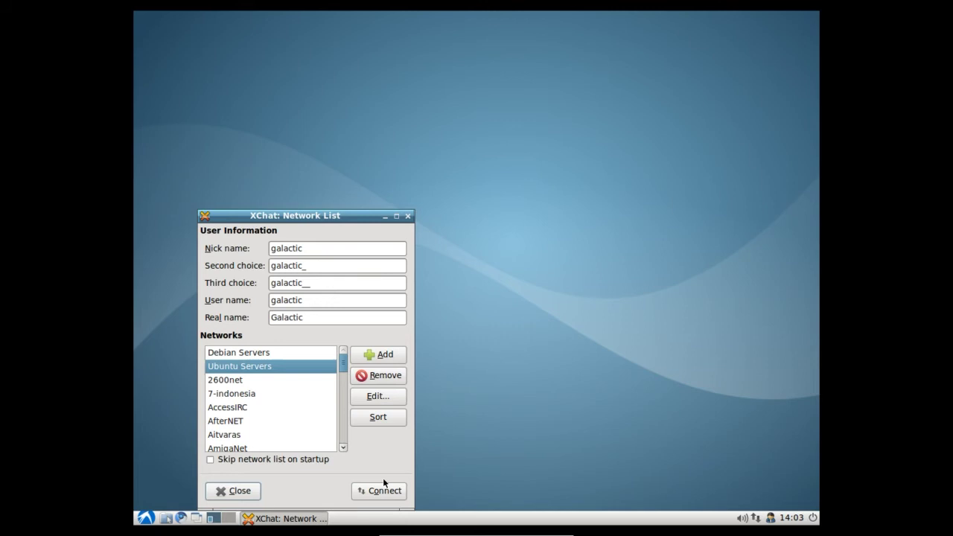
click(407, 216)
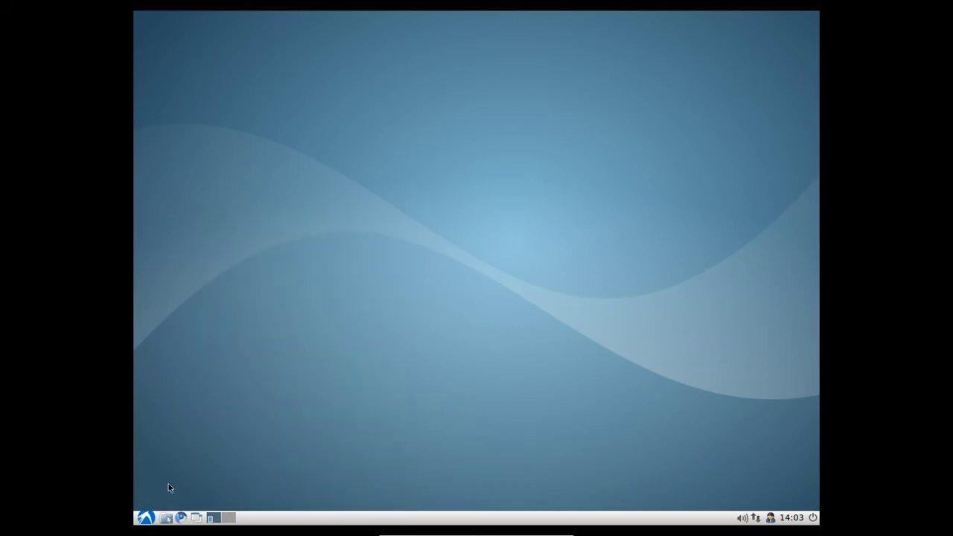
click(146, 513)
mouse_move(166, 380)
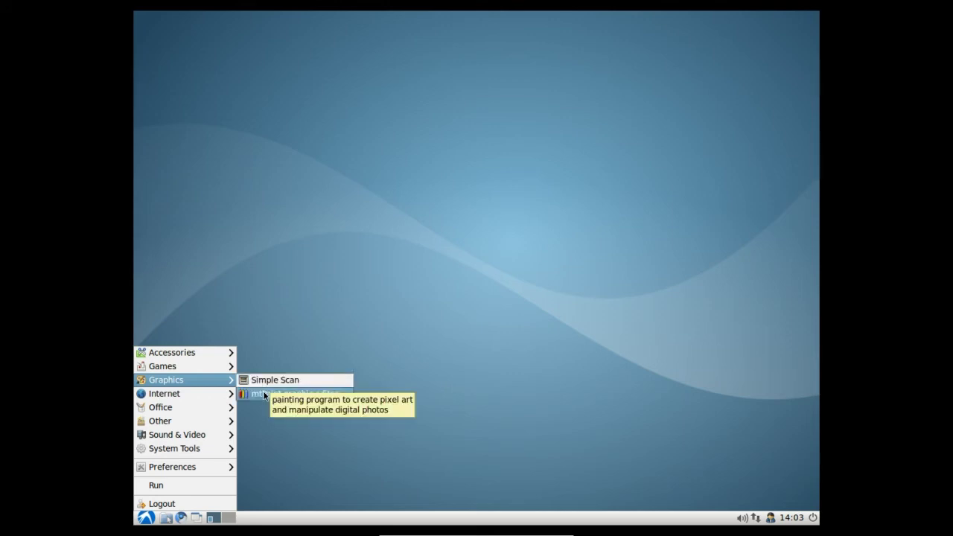
In mtPaint, move the Settings Toolbar aside, drag a rectangular selection, browse menus, then close it.
click(264, 393)
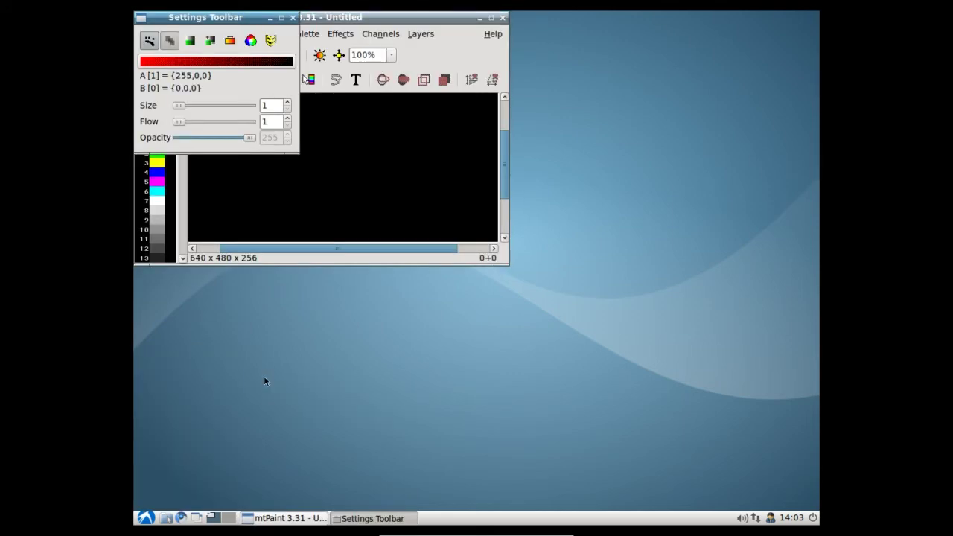
drag(240, 15, 633, 23)
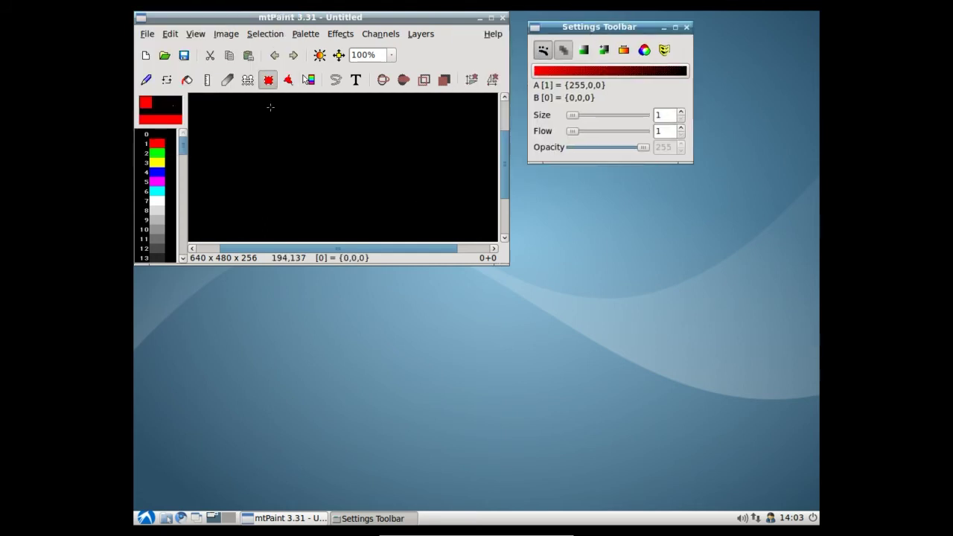
drag(224, 116, 341, 167)
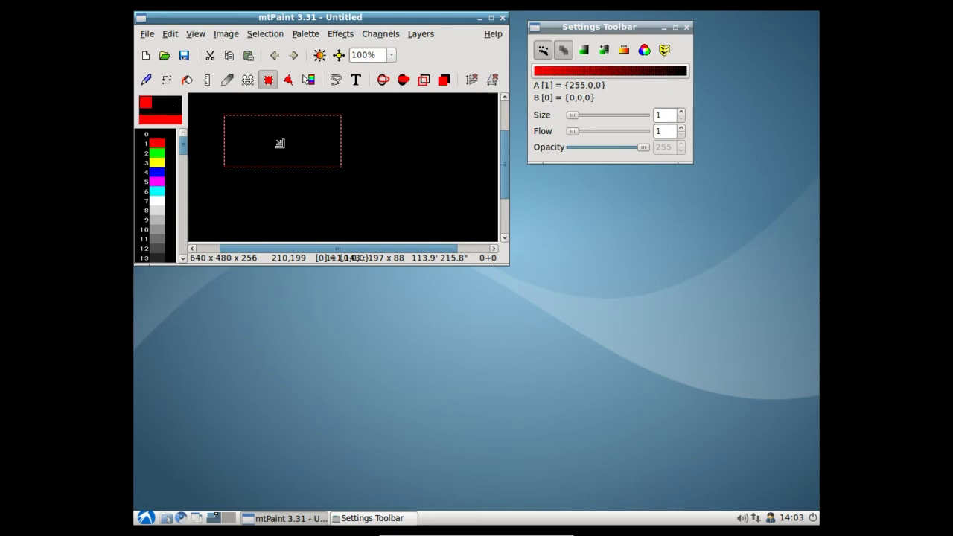
click(344, 35)
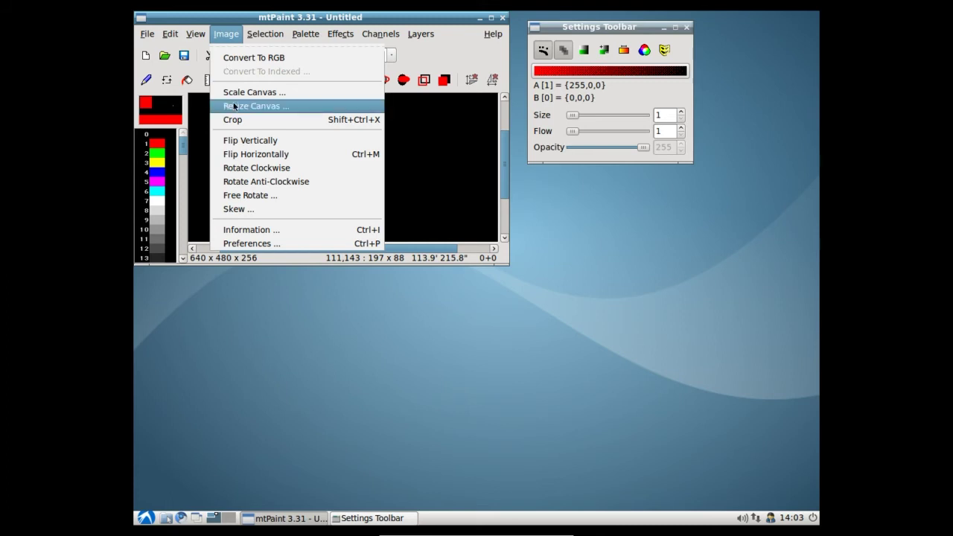
click(251, 141)
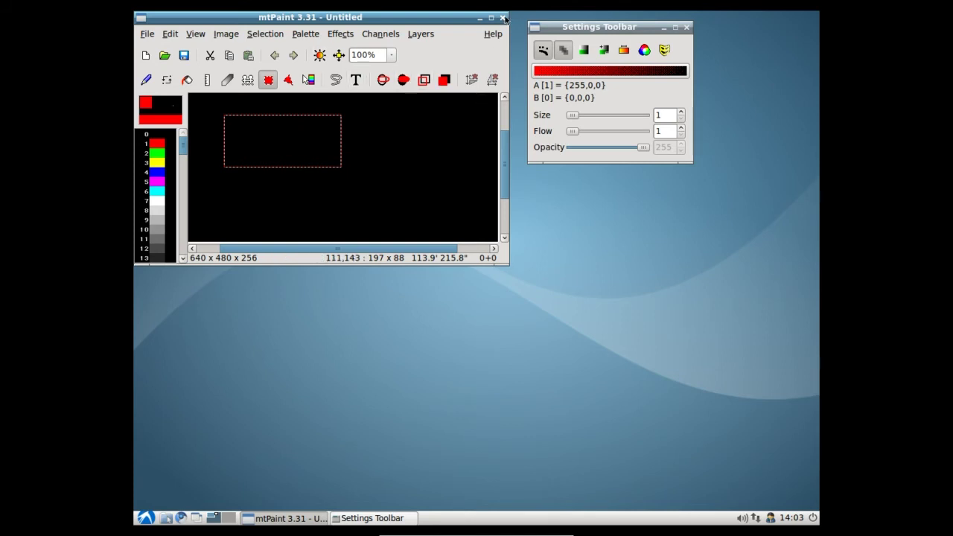
click(503, 17)
click(145, 517)
mouse_move(171, 366)
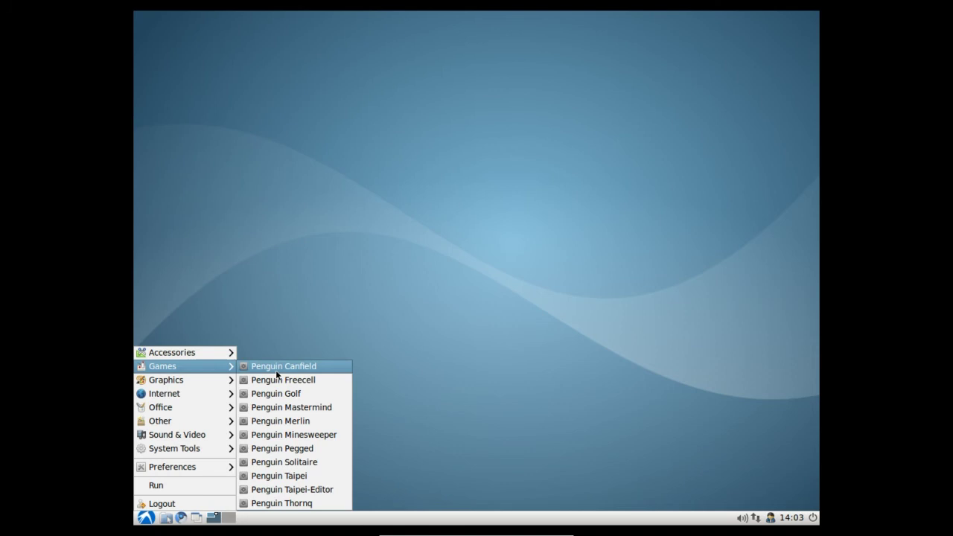
Open Penguin Canfield solitaire, close it, and bring up the application categories.
click(281, 365)
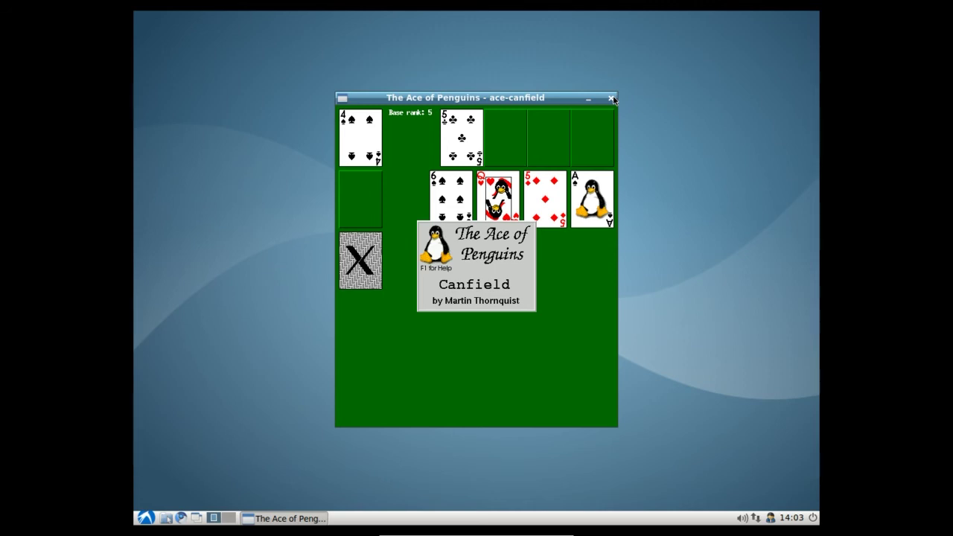
click(611, 98)
click(145, 517)
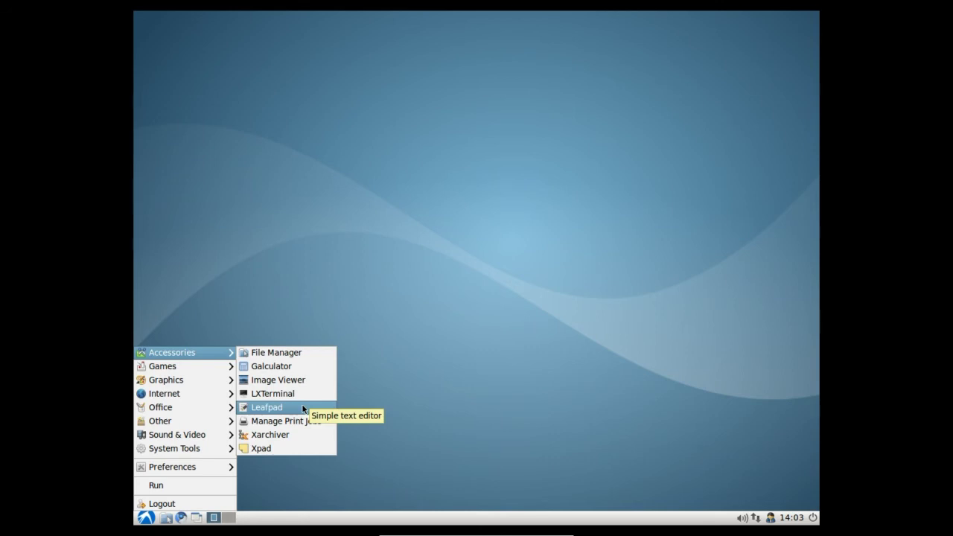
Create an Xpad sticky note, dismiss its Help window, move the note, then close it.
click(290, 448)
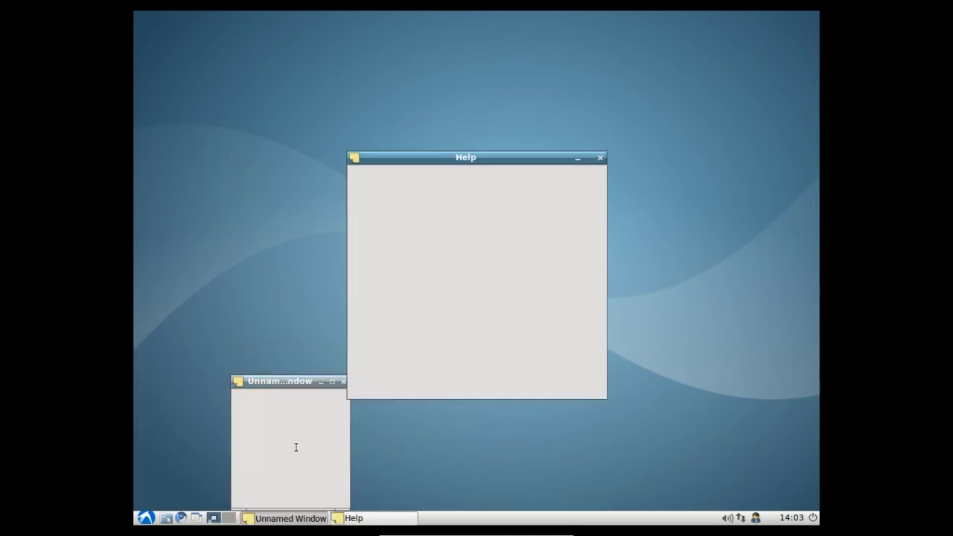
click(558, 383)
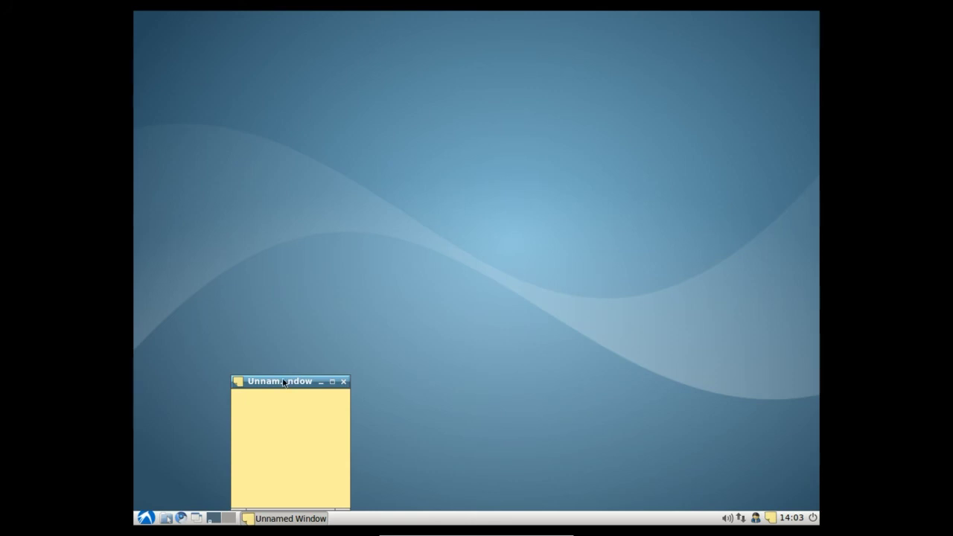
drag(283, 381, 333, 240)
click(325, 356)
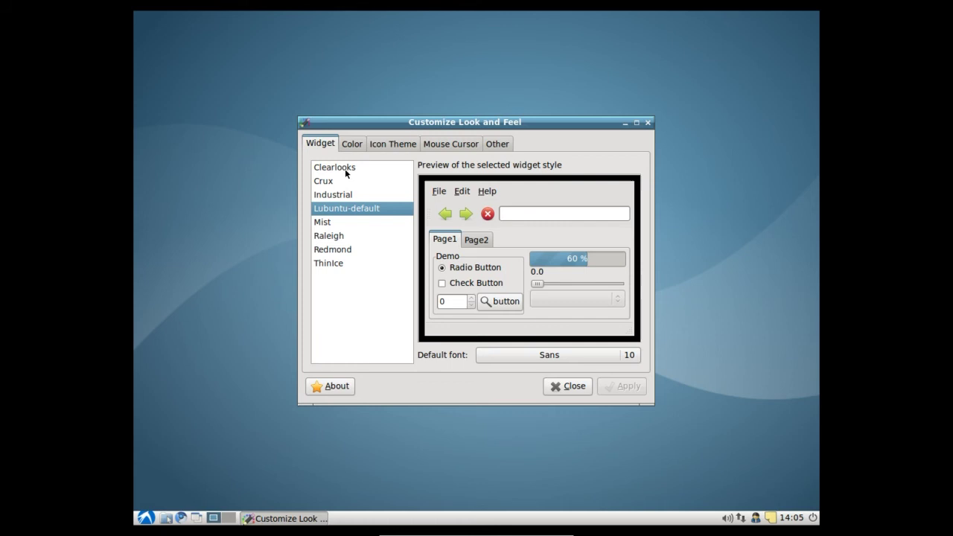
Preview the Clearlooks widget theme, then switch back to Lubuntu-default.
click(344, 168)
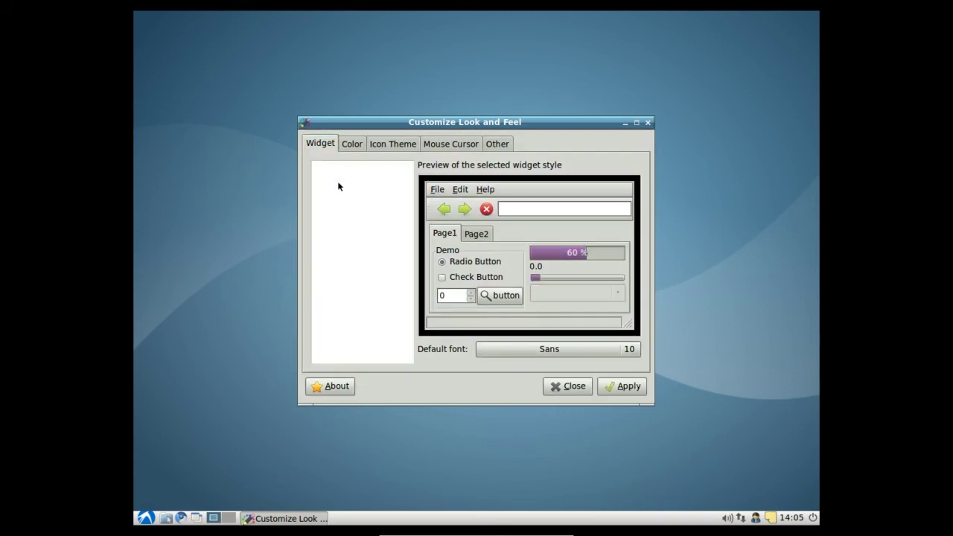
click(347, 194)
click(346, 209)
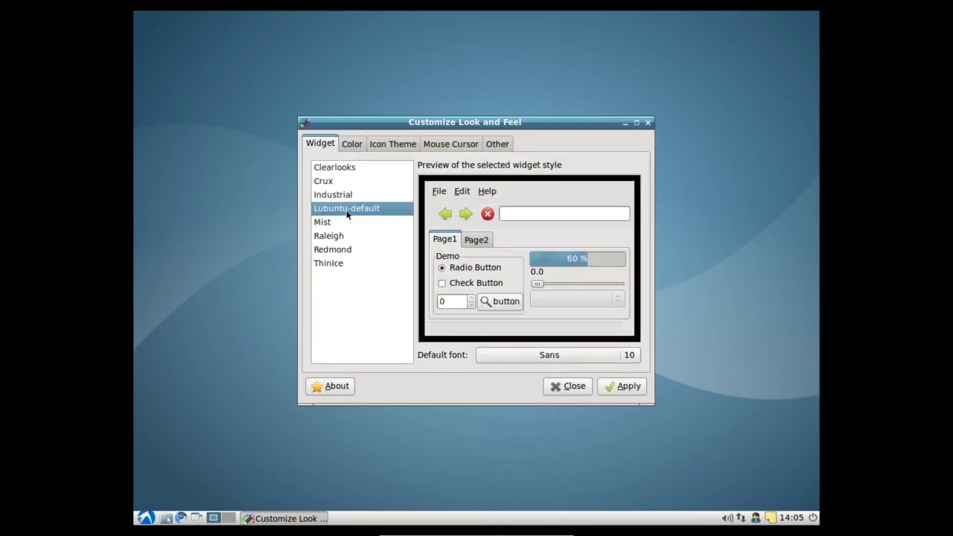
Review the Color, Icon Theme, Mouse Cursor and Other pages, then close Customize Look and Feel.
click(347, 146)
click(390, 143)
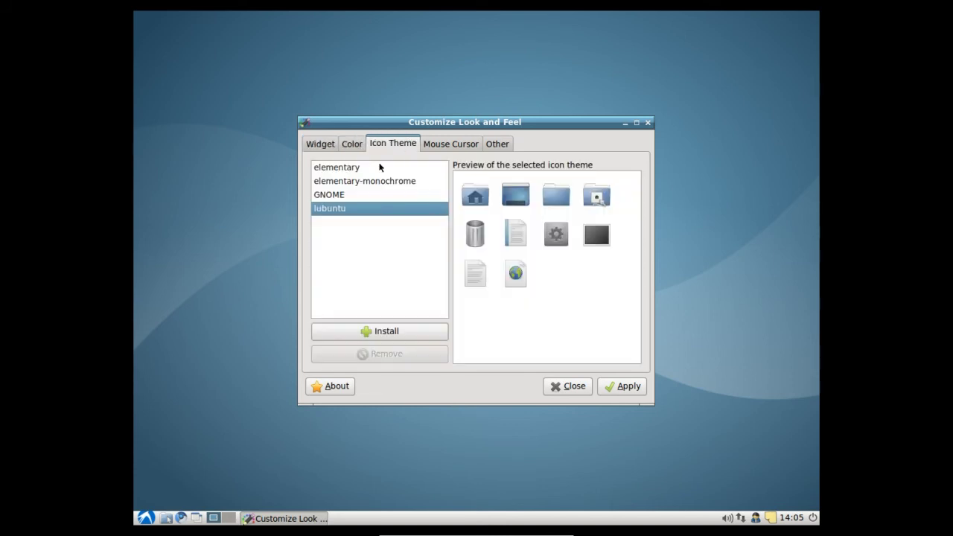
click(446, 145)
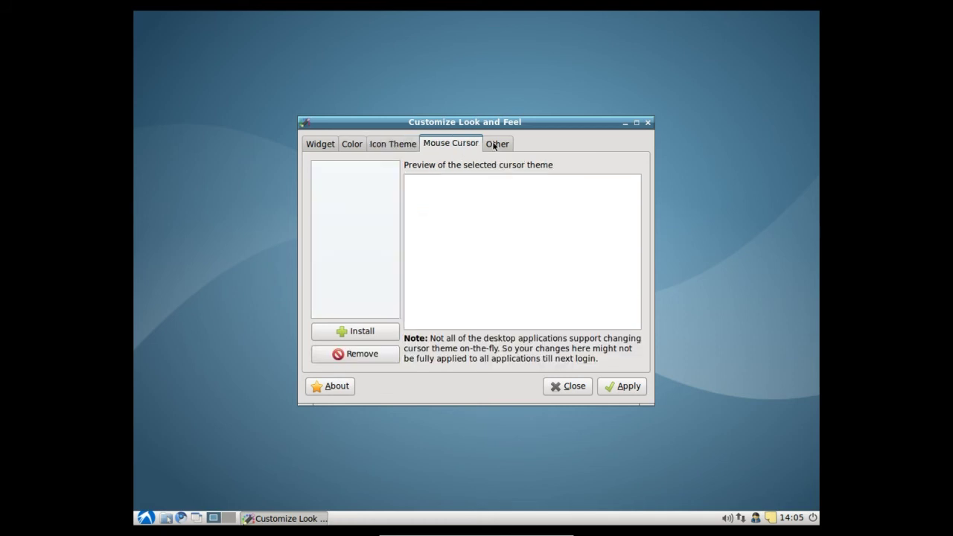
click(495, 144)
click(574, 386)
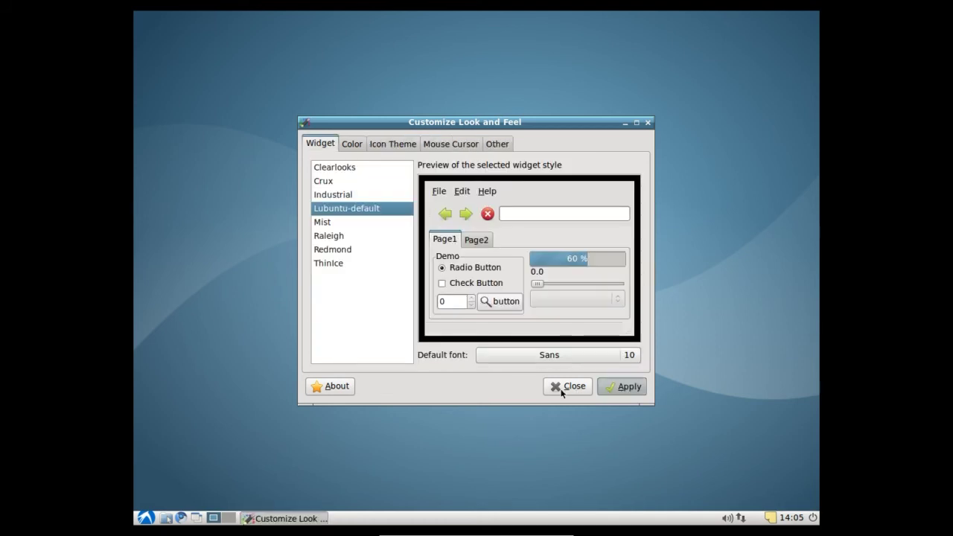
Apply the Onyx window theme in Openbox Configuration Manager.
click(147, 519)
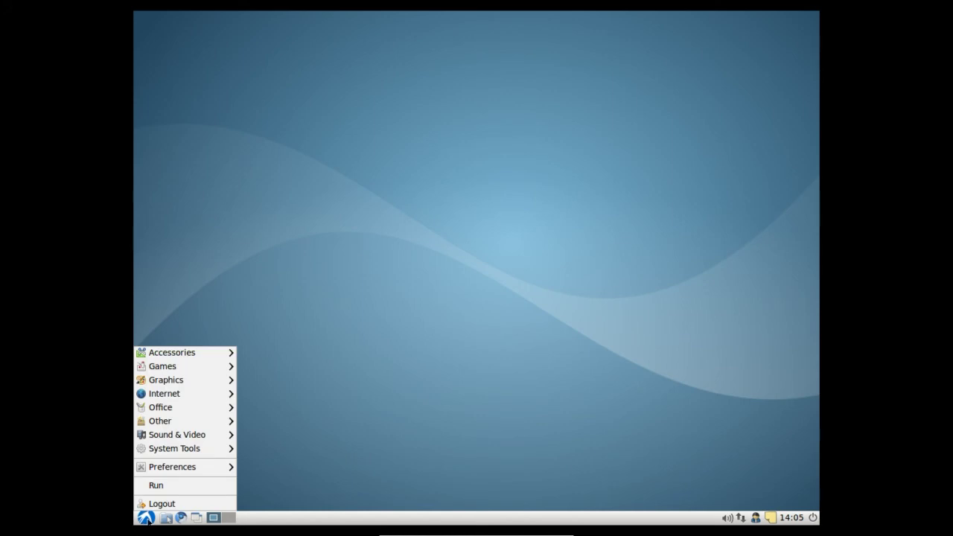
mouse_move(172, 466)
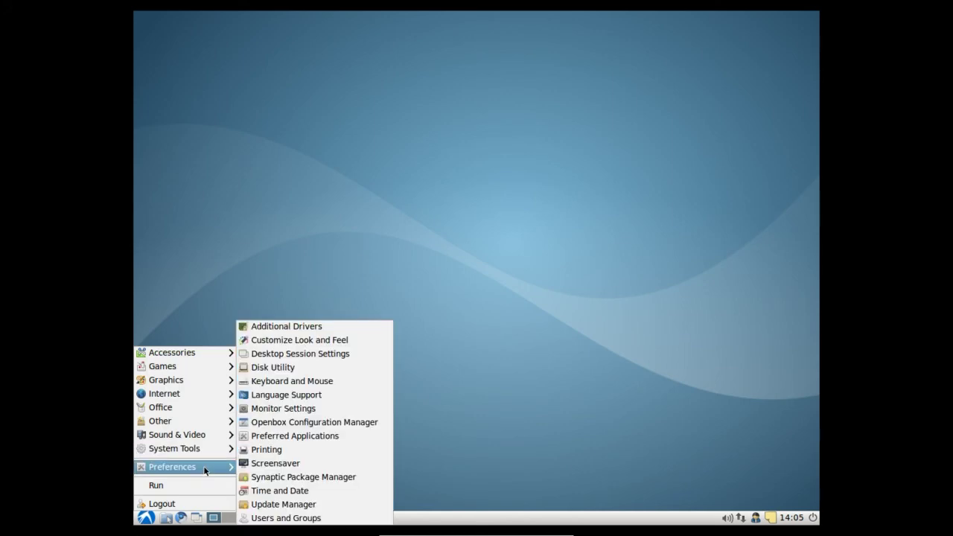
click(306, 433)
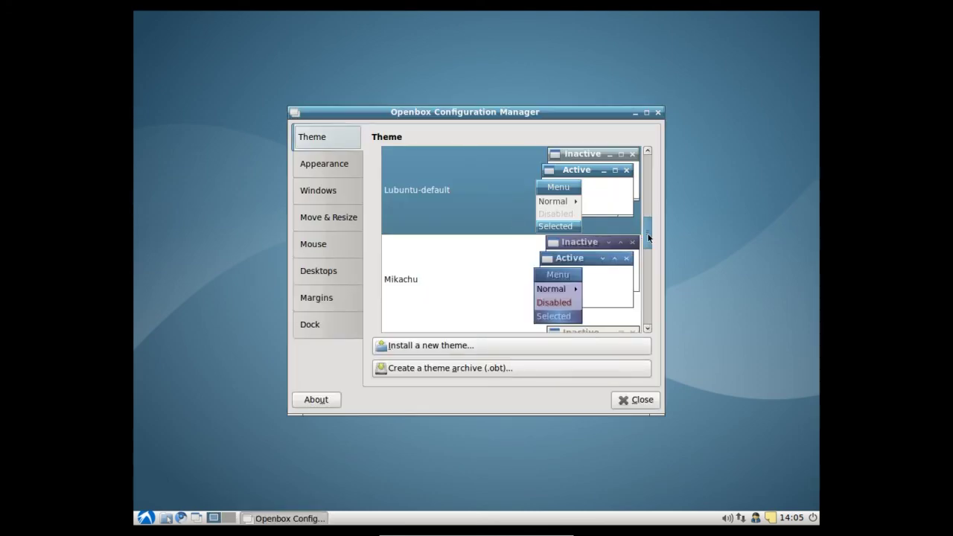
mouse_move(648, 237)
mouse_down()
mouse_move(657, 318)
mouse_move(657, 248)
mouse_move(654, 267)
mouse_up()
click(585, 270)
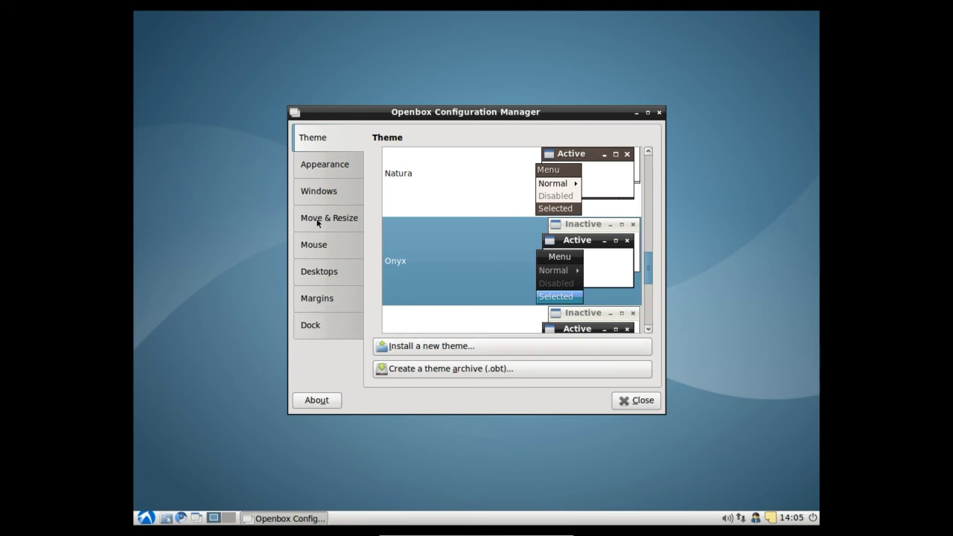
Review the Appearance, Windows, Move & Resize, Desktops, Margins and Dock pages, then close the manager.
click(322, 177)
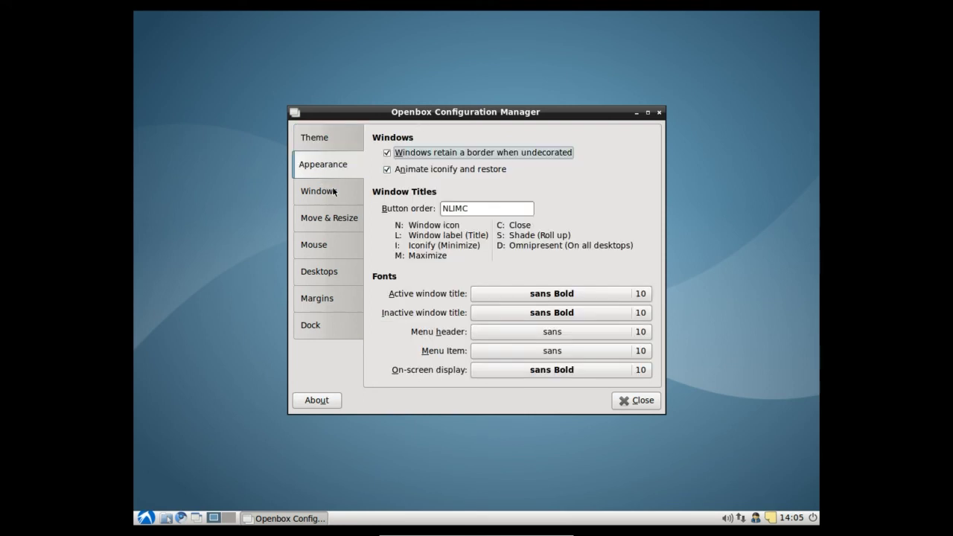
click(335, 192)
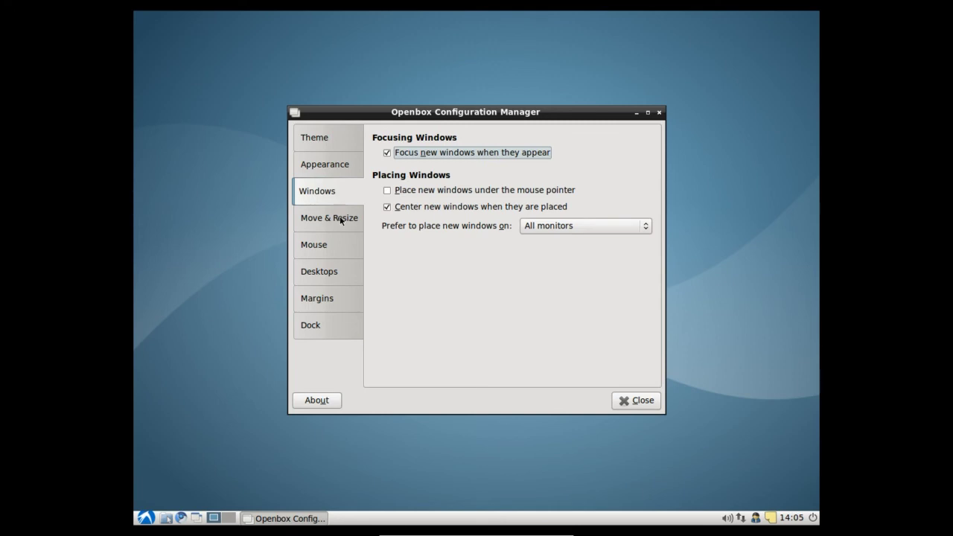
click(340, 218)
click(332, 279)
click(335, 302)
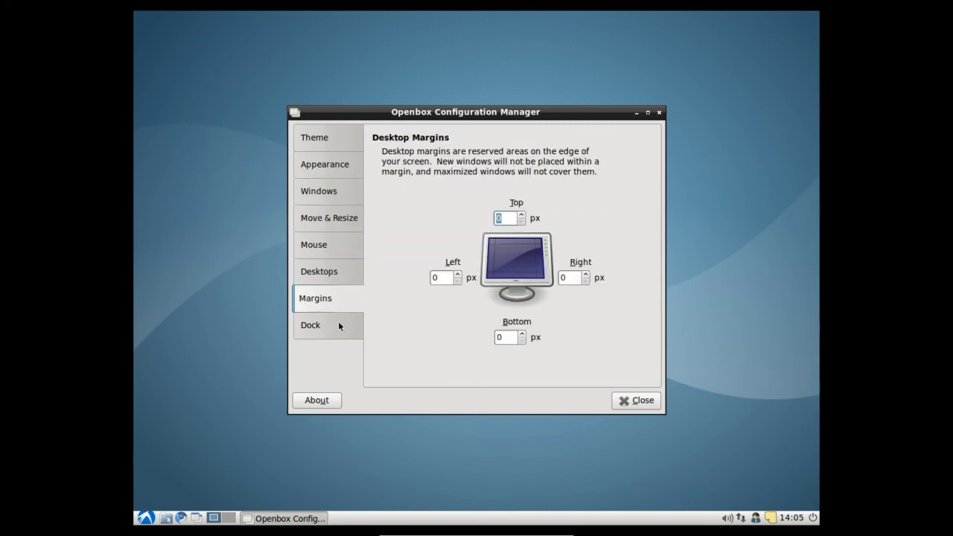
click(339, 325)
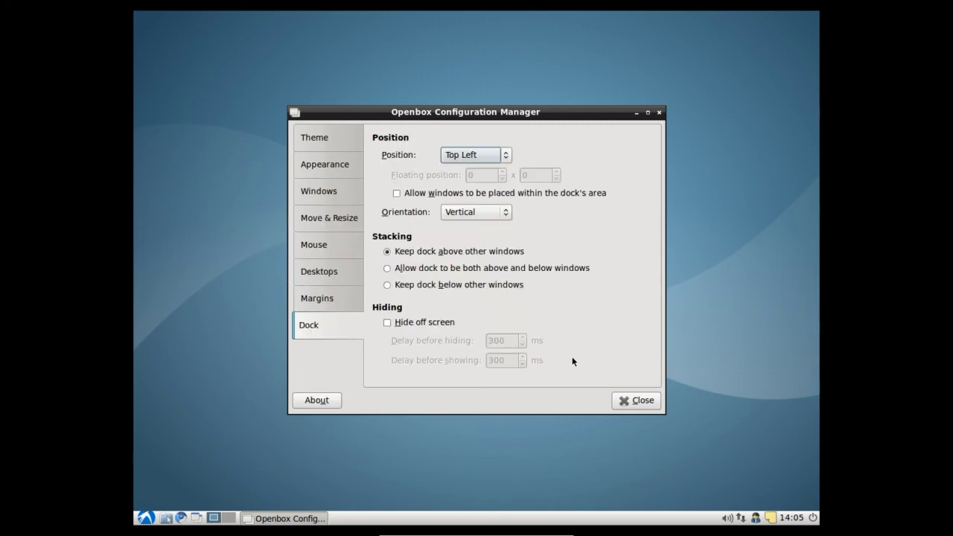
click(641, 402)
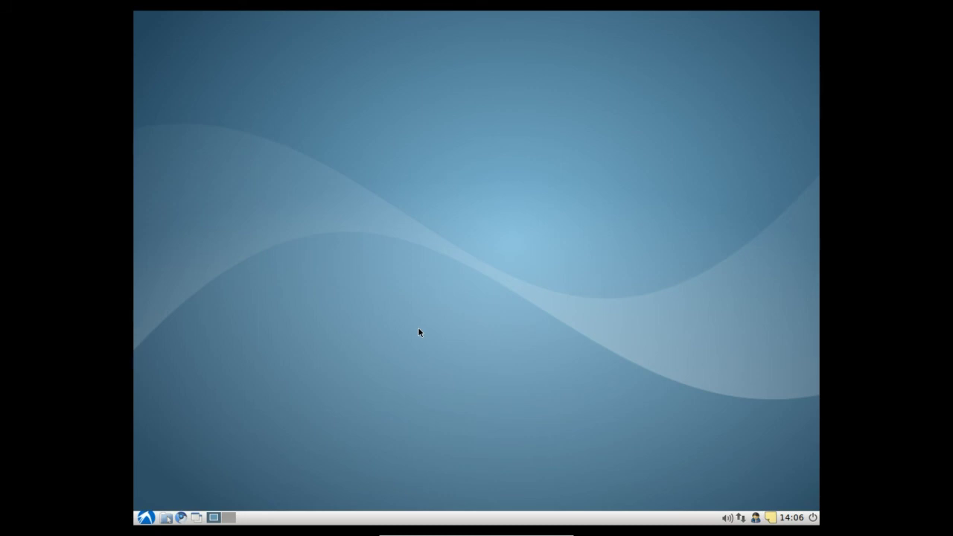
key(super+e)
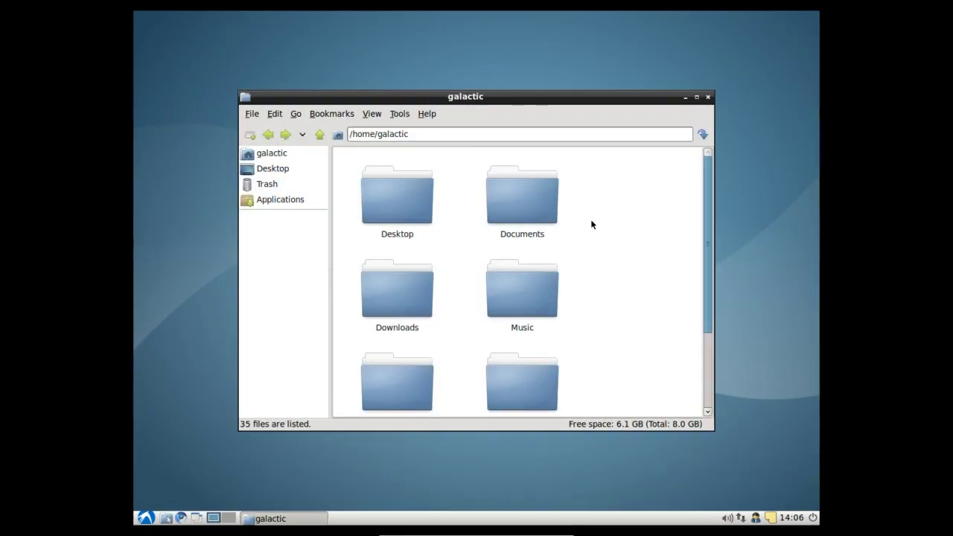
click(296, 199)
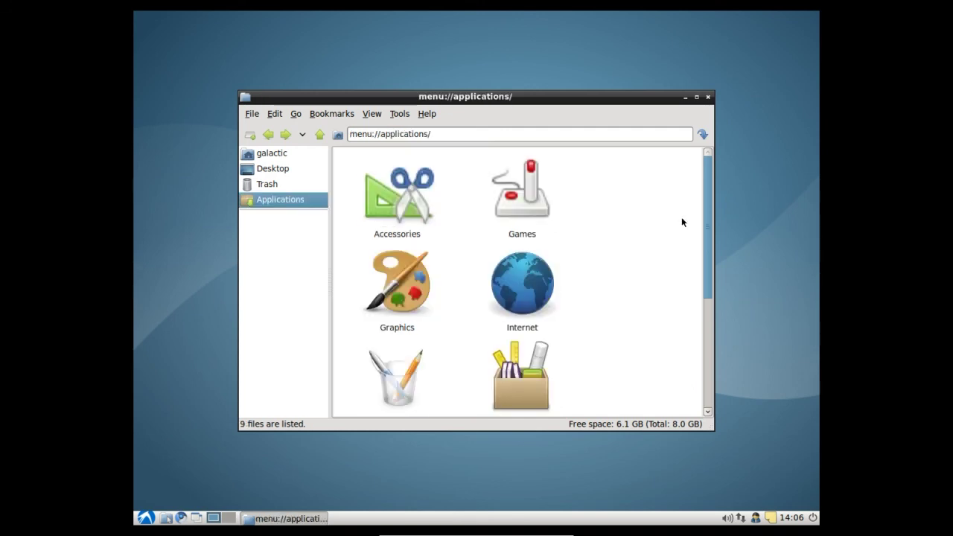
scroll(694, 214, down, 3)
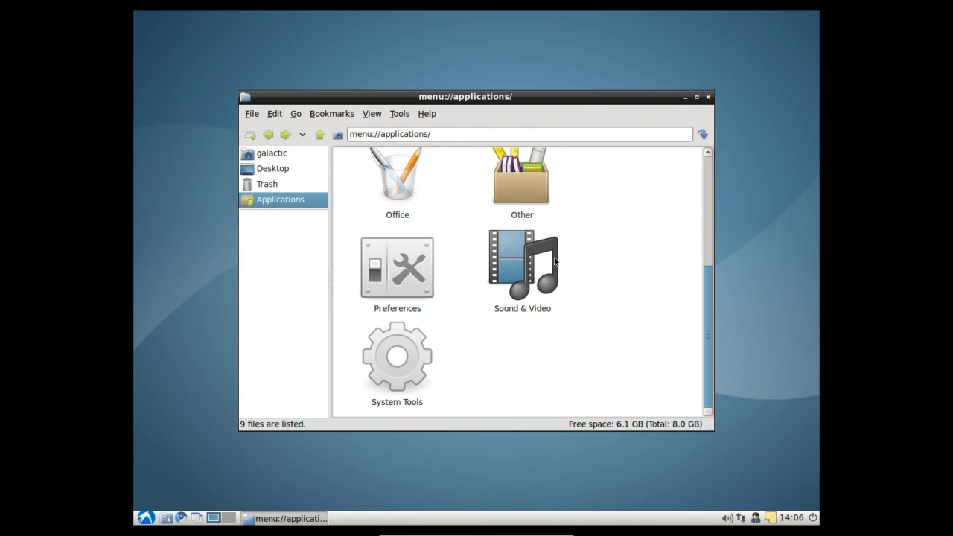
click(707, 97)
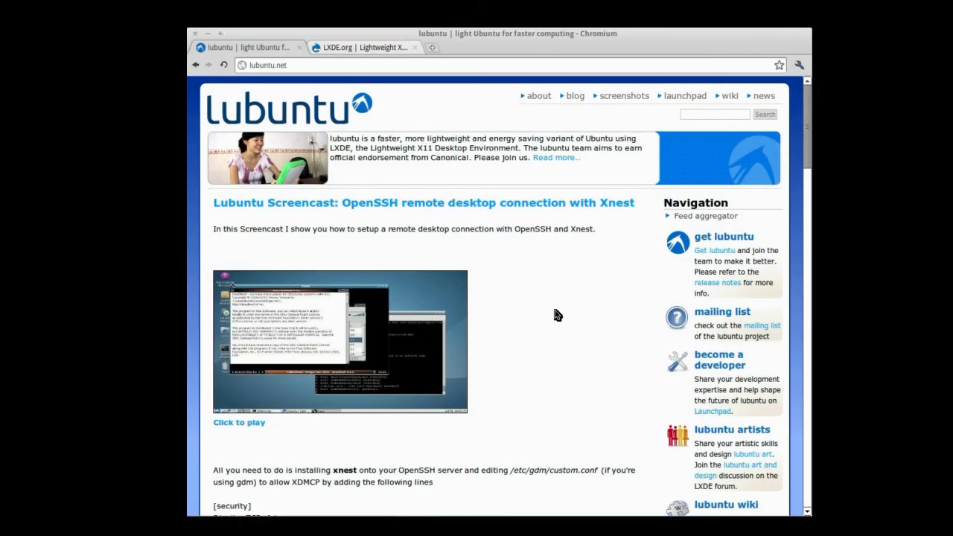
scroll(555, 315, down, 1)
scroll(555, 315, up, 1)
scroll(541, 306, down, 1)
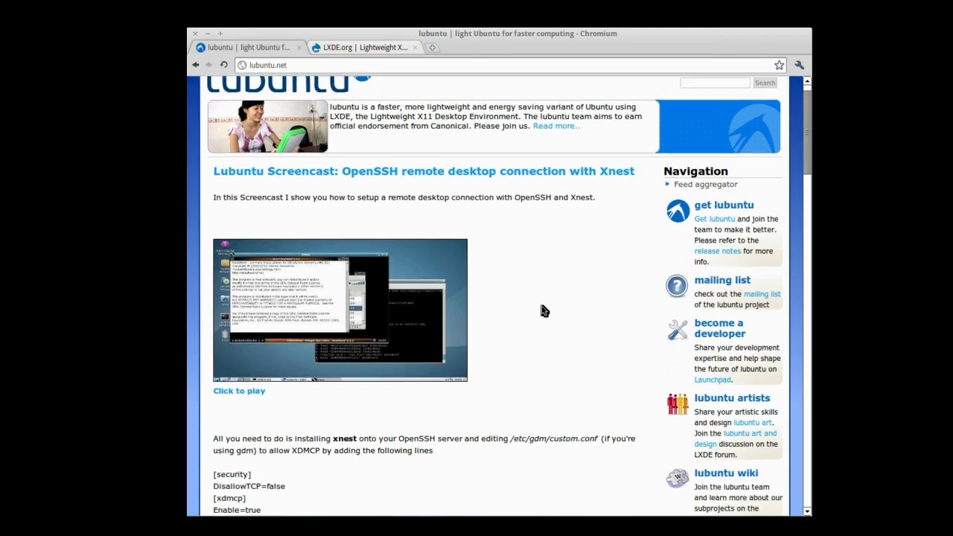
scroll(542, 306, down, 1)
scroll(542, 306, down, 2)
scroll(542, 306, down, 1)
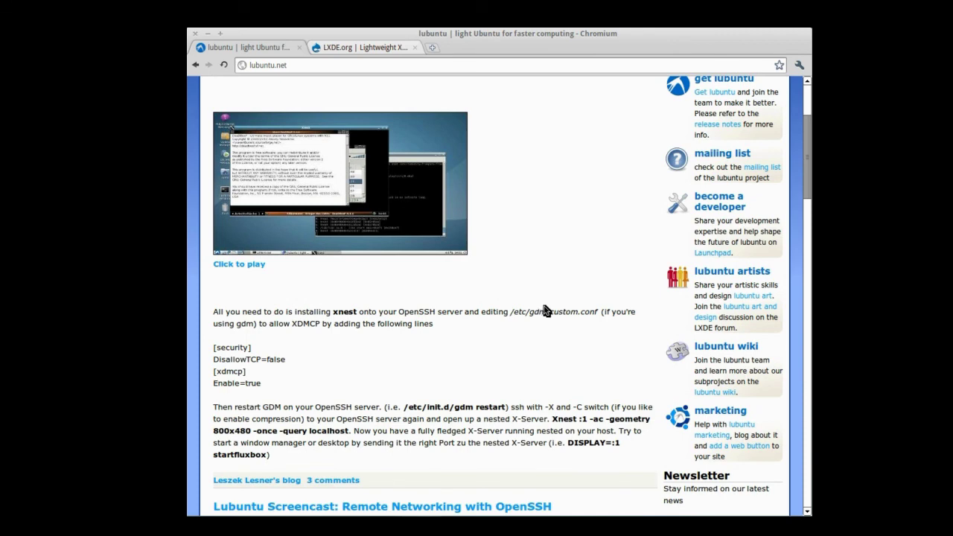
click(370, 49)
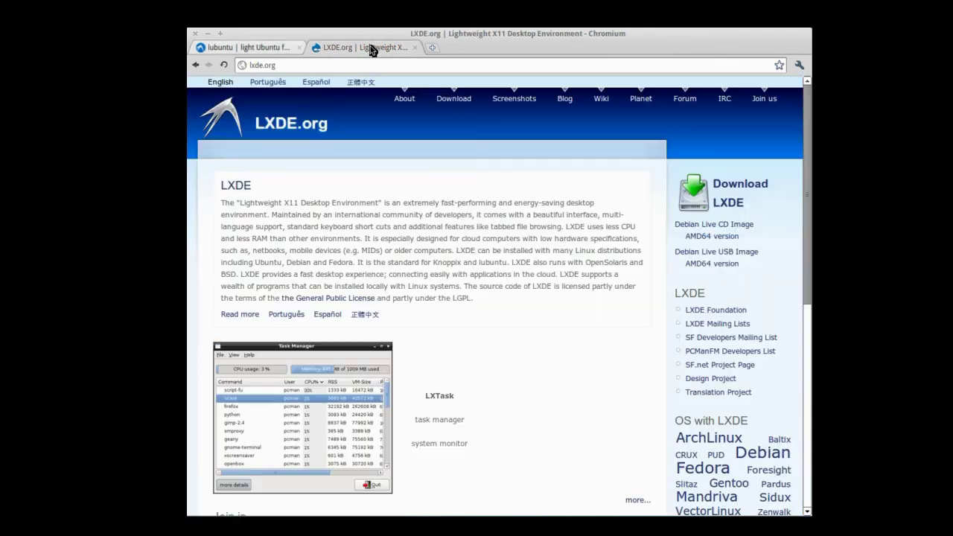
scroll(521, 250, down, 1)
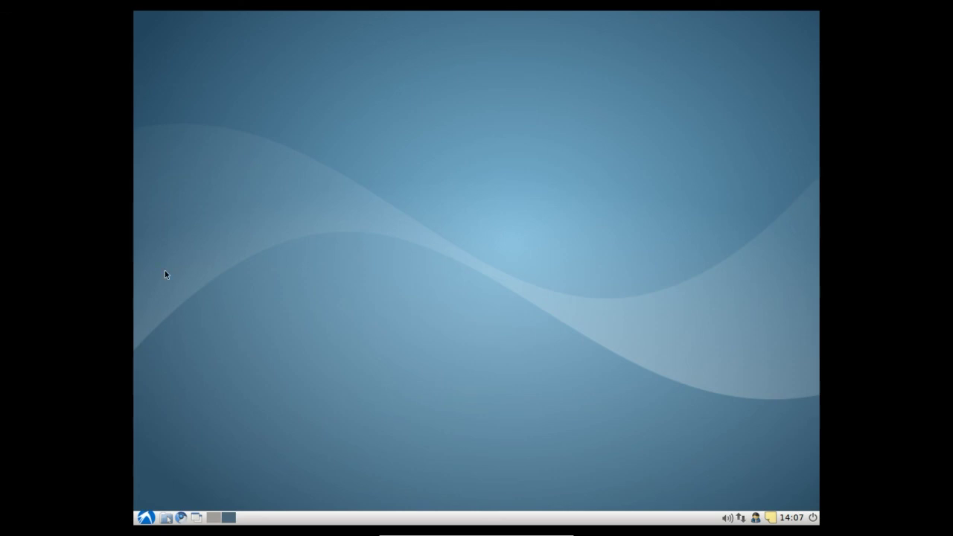
click(146, 518)
click(268, 477)
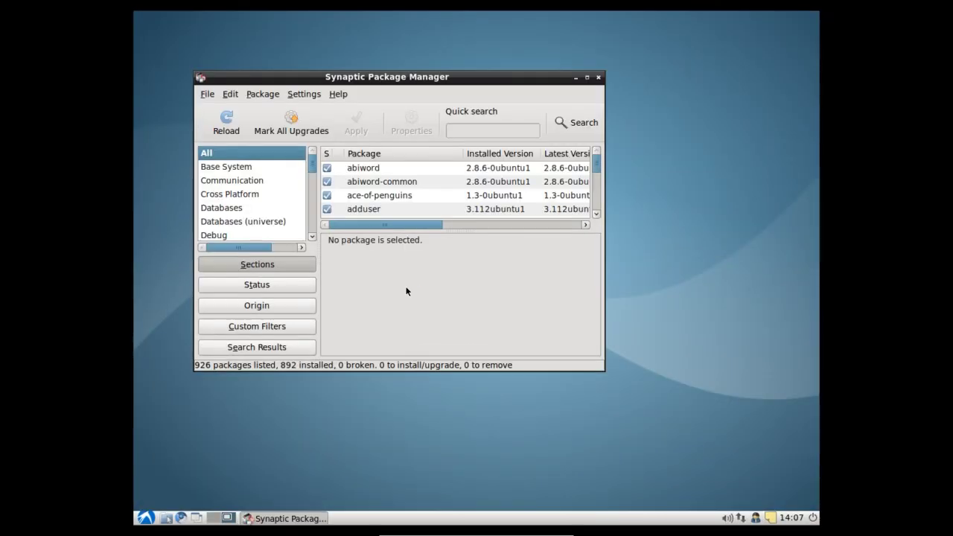
click(510, 327)
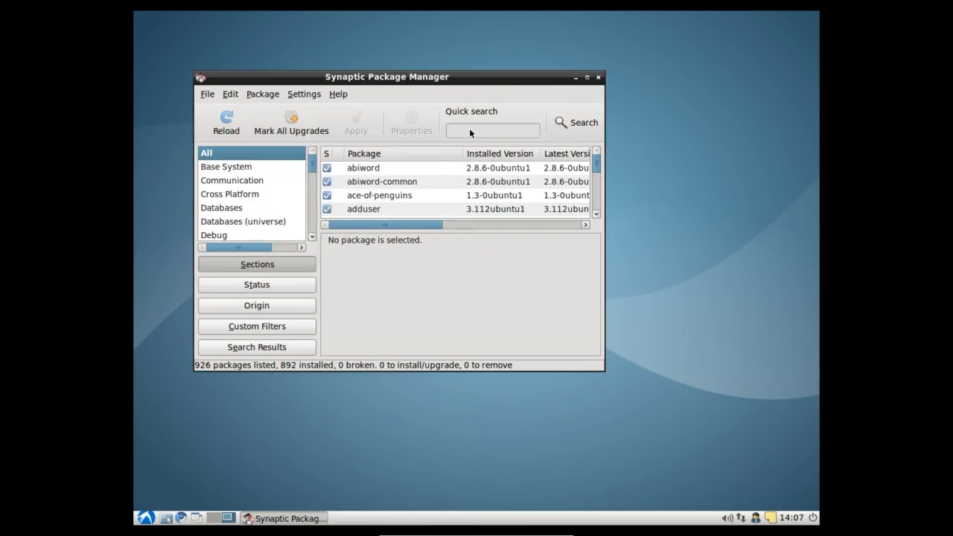